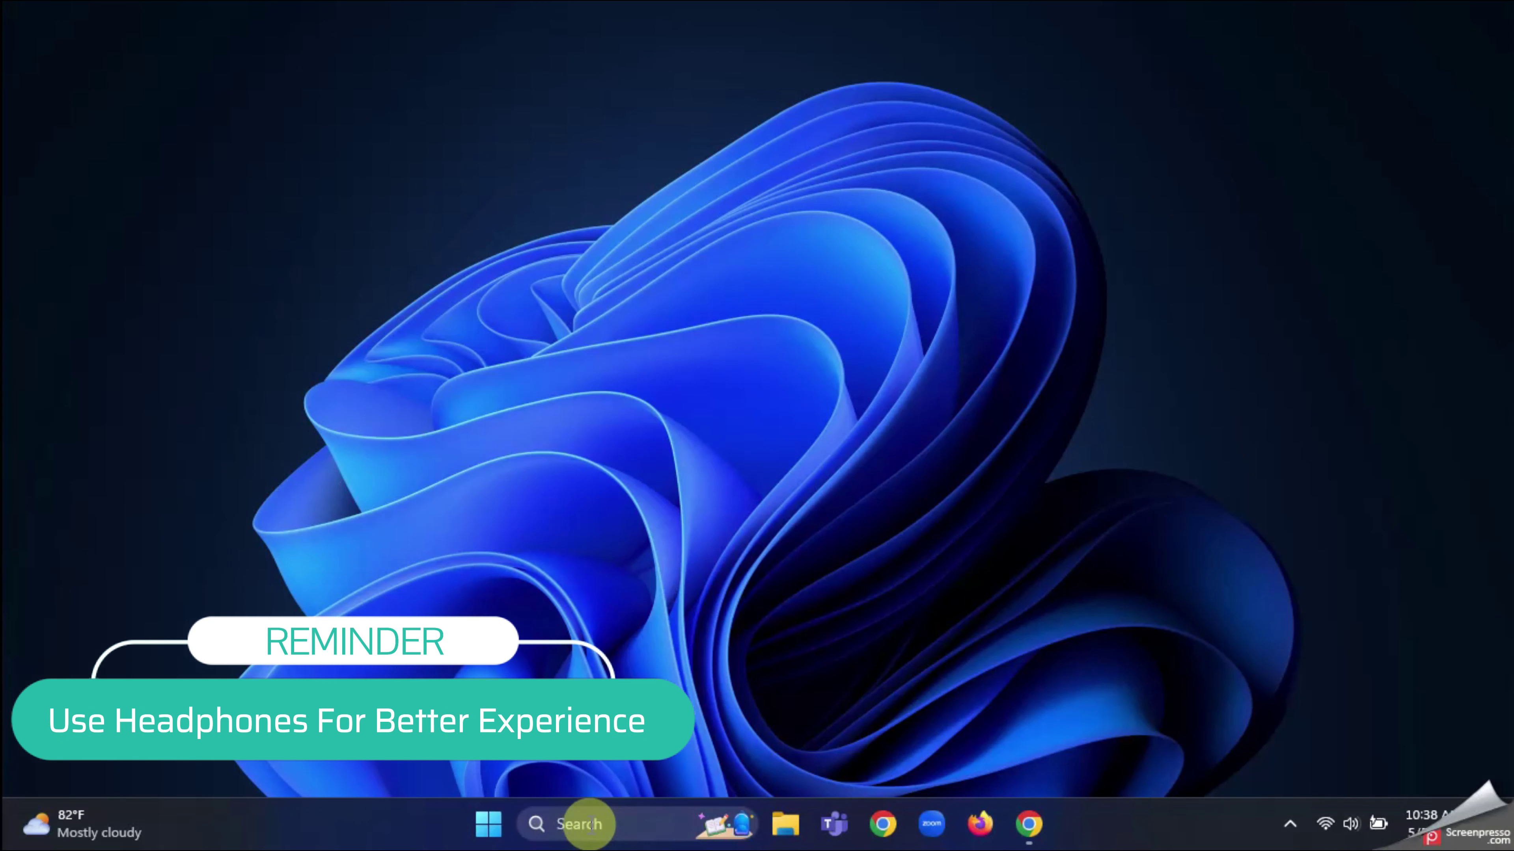
Step: Start PowerPoint 2016 with a new blank presentation and apply the Blank layout to its slide
{"action": "left_click", "coordinate": [590, 825]}
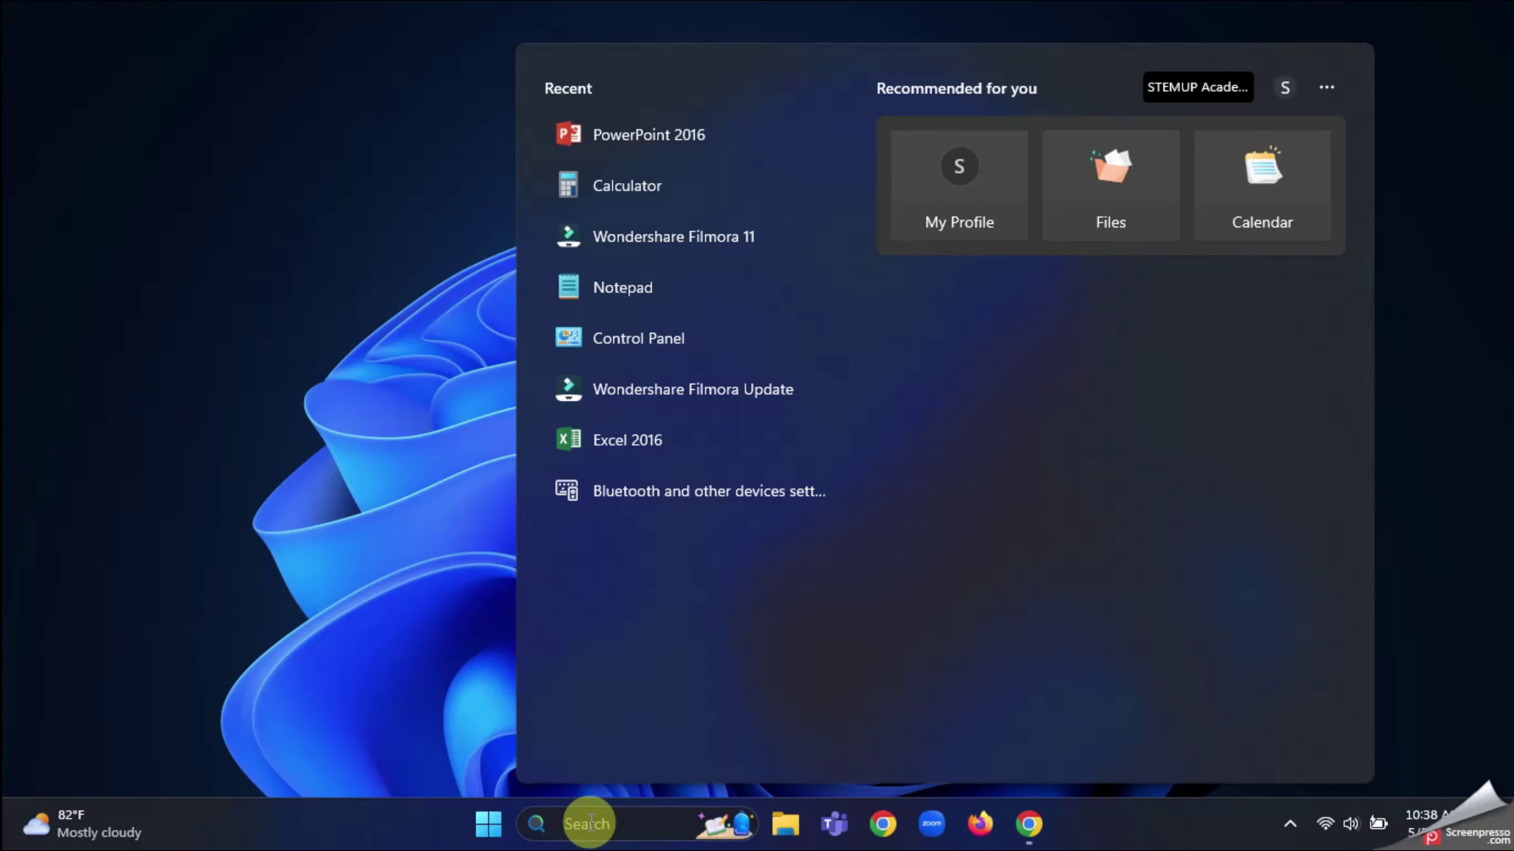
{"action": "type", "text": "POWER"}
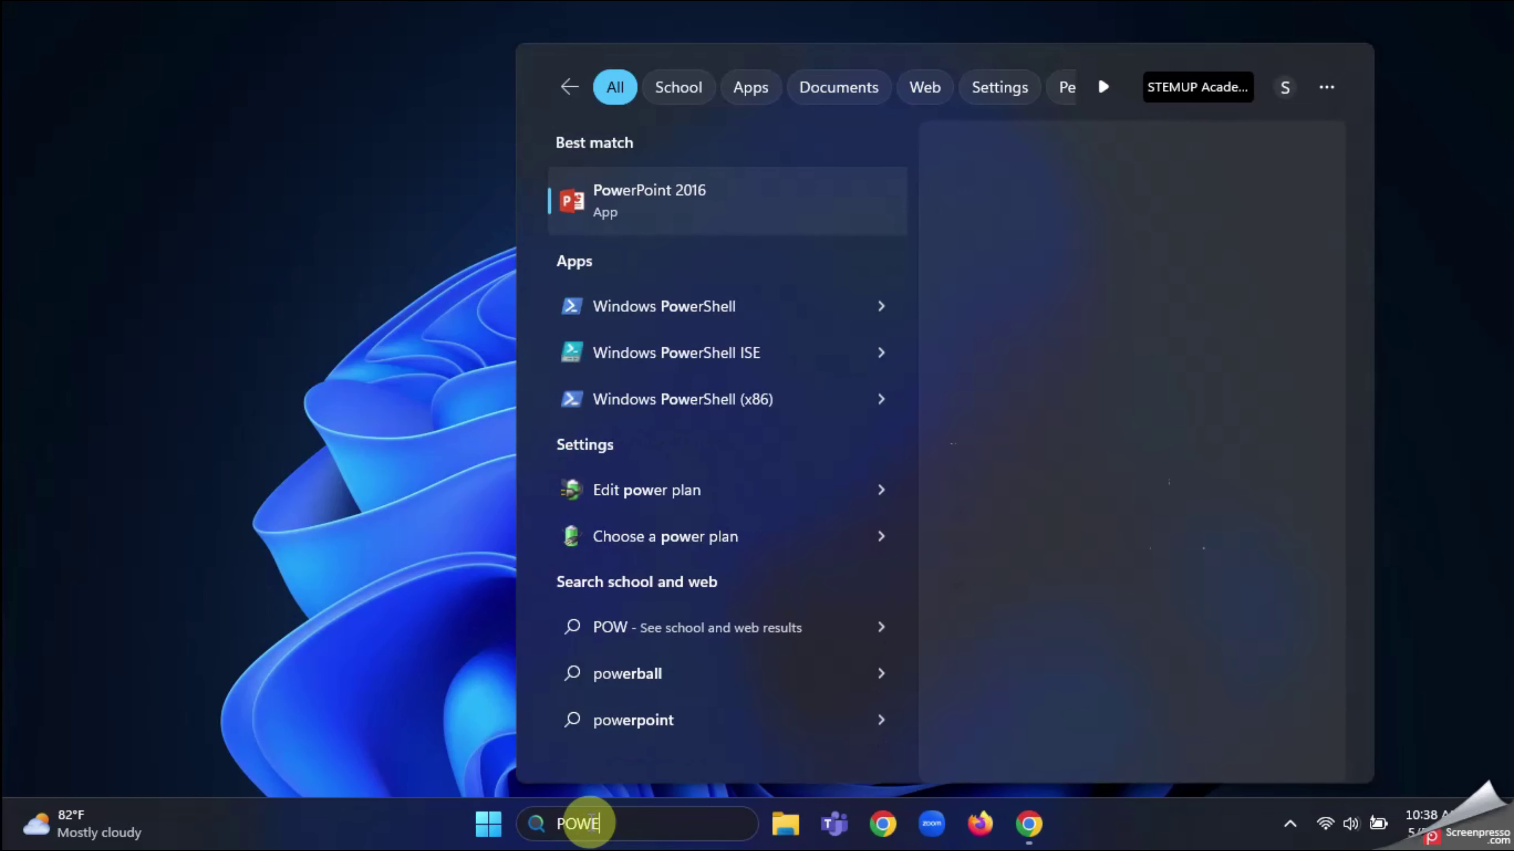
{"action": "left_click", "coordinate": [743, 215]}
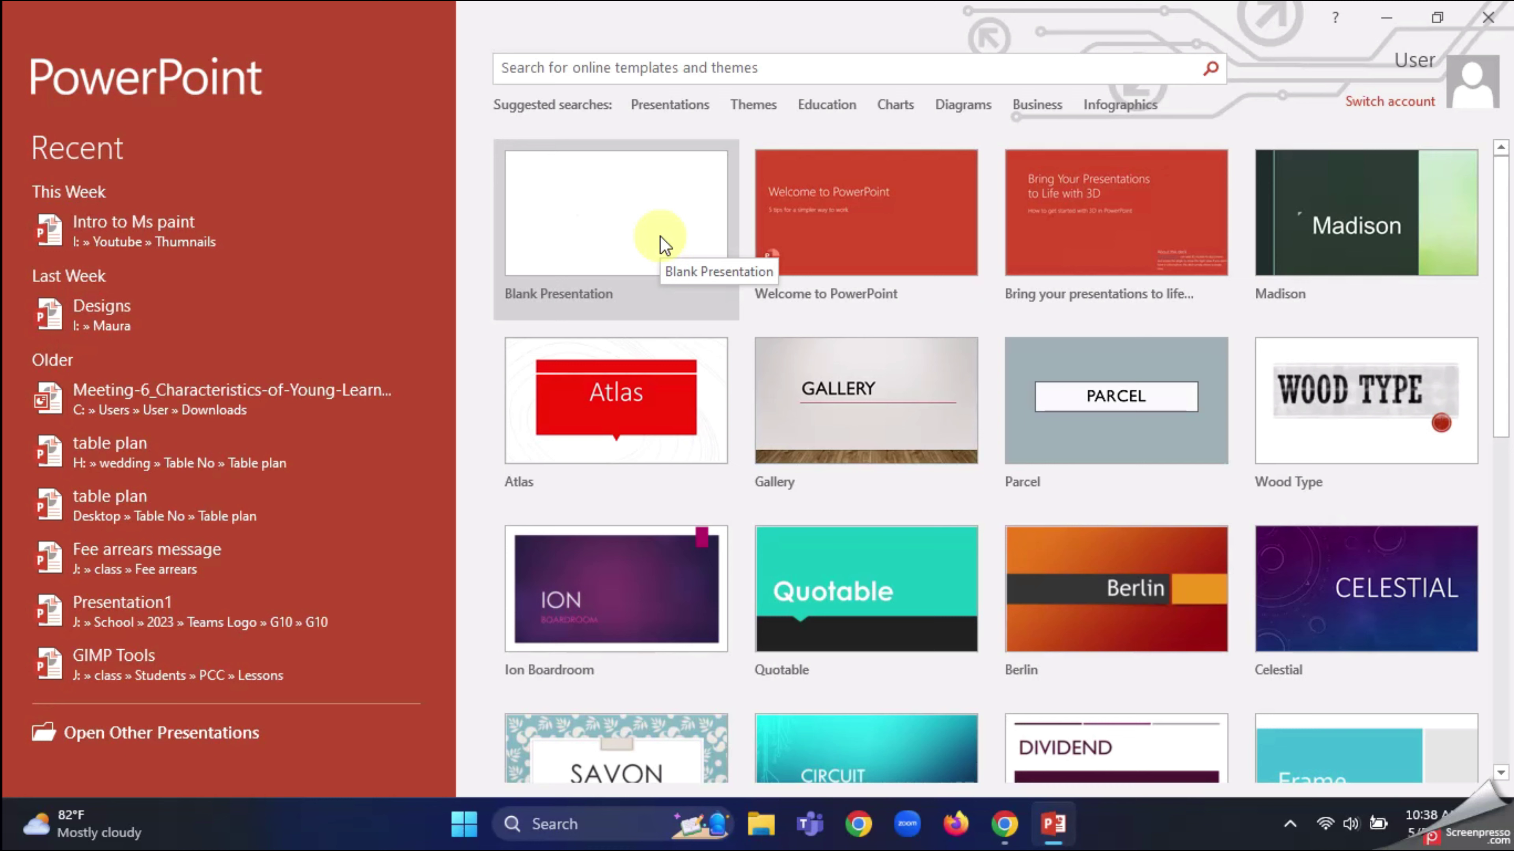
{"action": "left_click", "coordinate": [660, 236]}
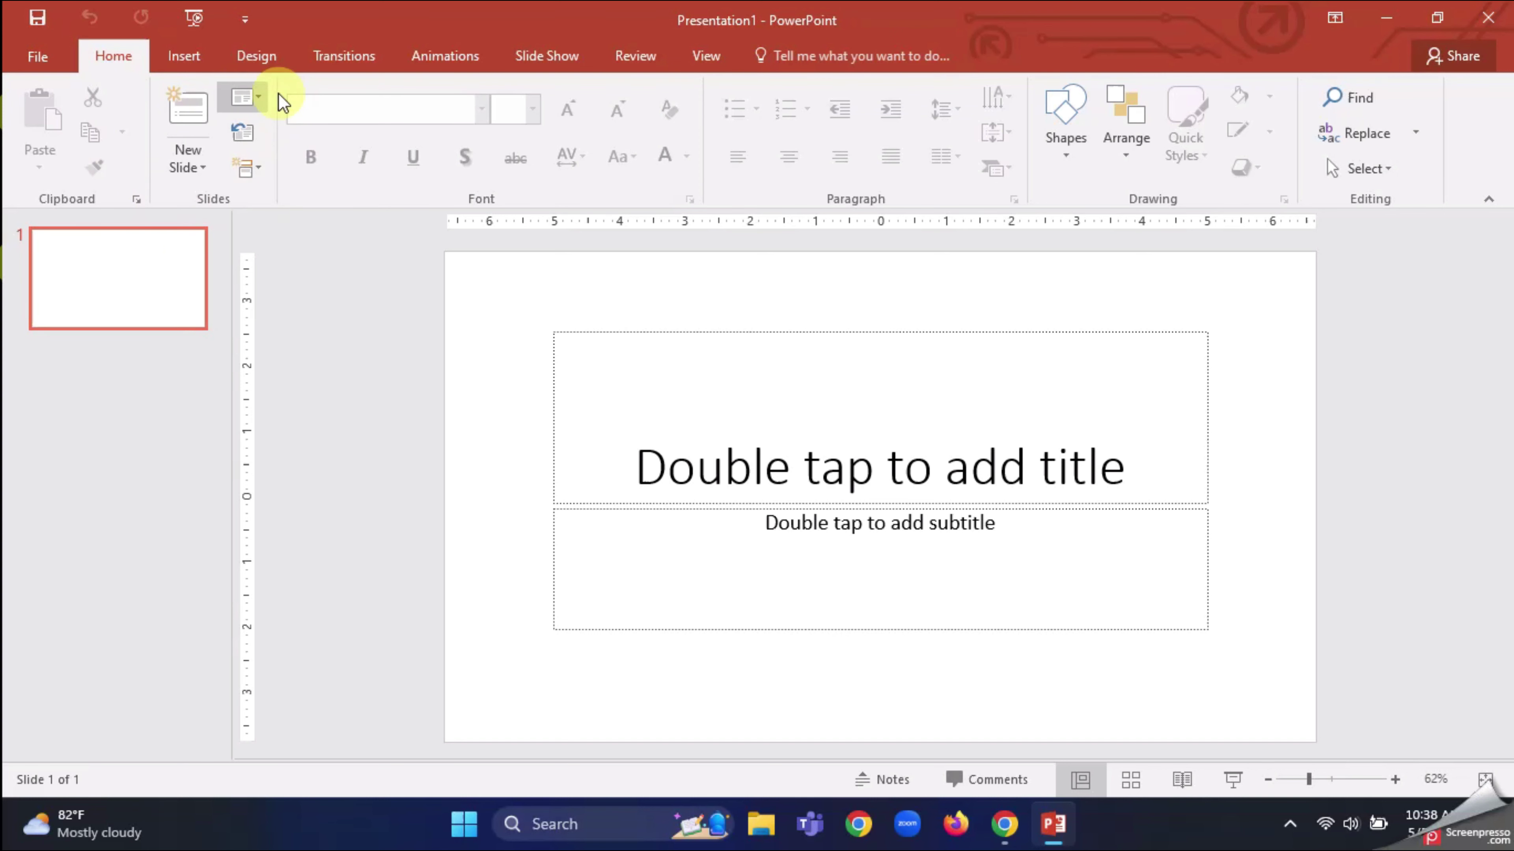
{"action": "left_click", "coordinate": [262, 99]}
{"action": "left_click", "coordinate": [293, 394]}
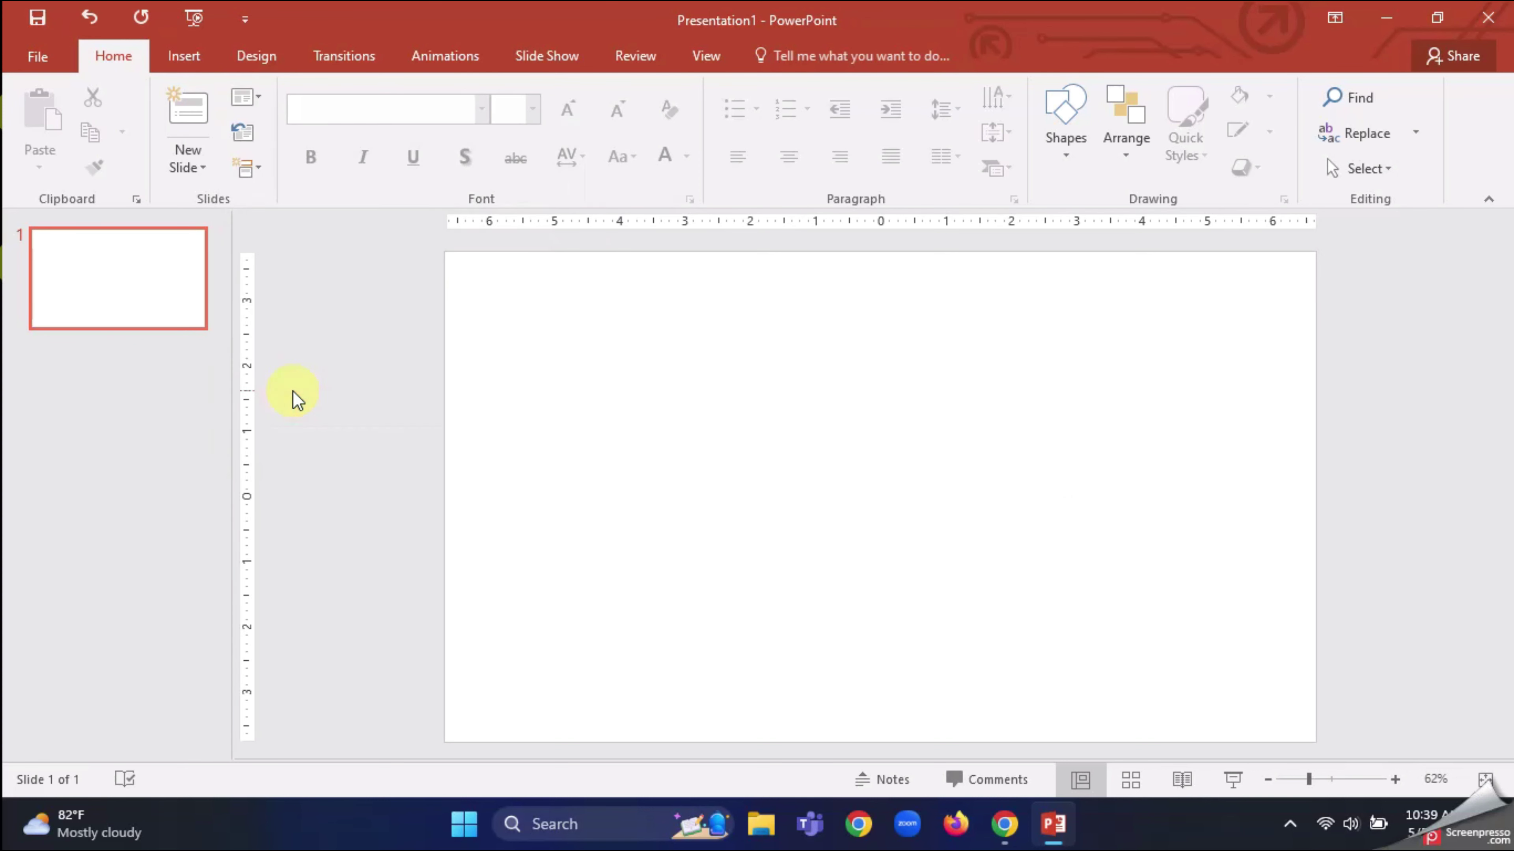
Step: Insert a small text box near the slide's left edge and enter the letter "c" in it
{"action": "left_click", "coordinate": [186, 57]}
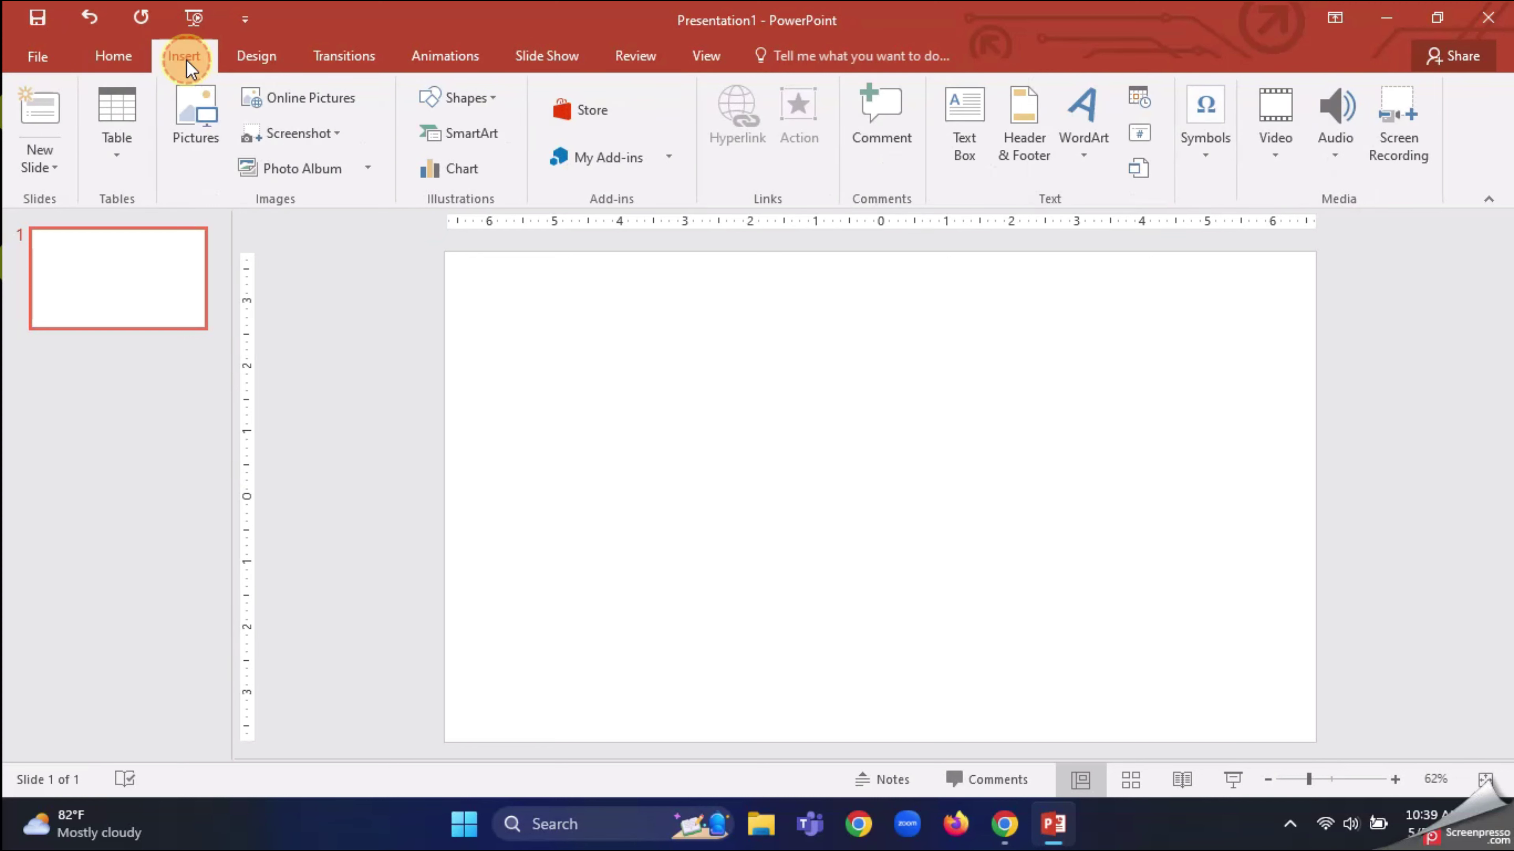
{"action": "left_click", "coordinate": [959, 139]}
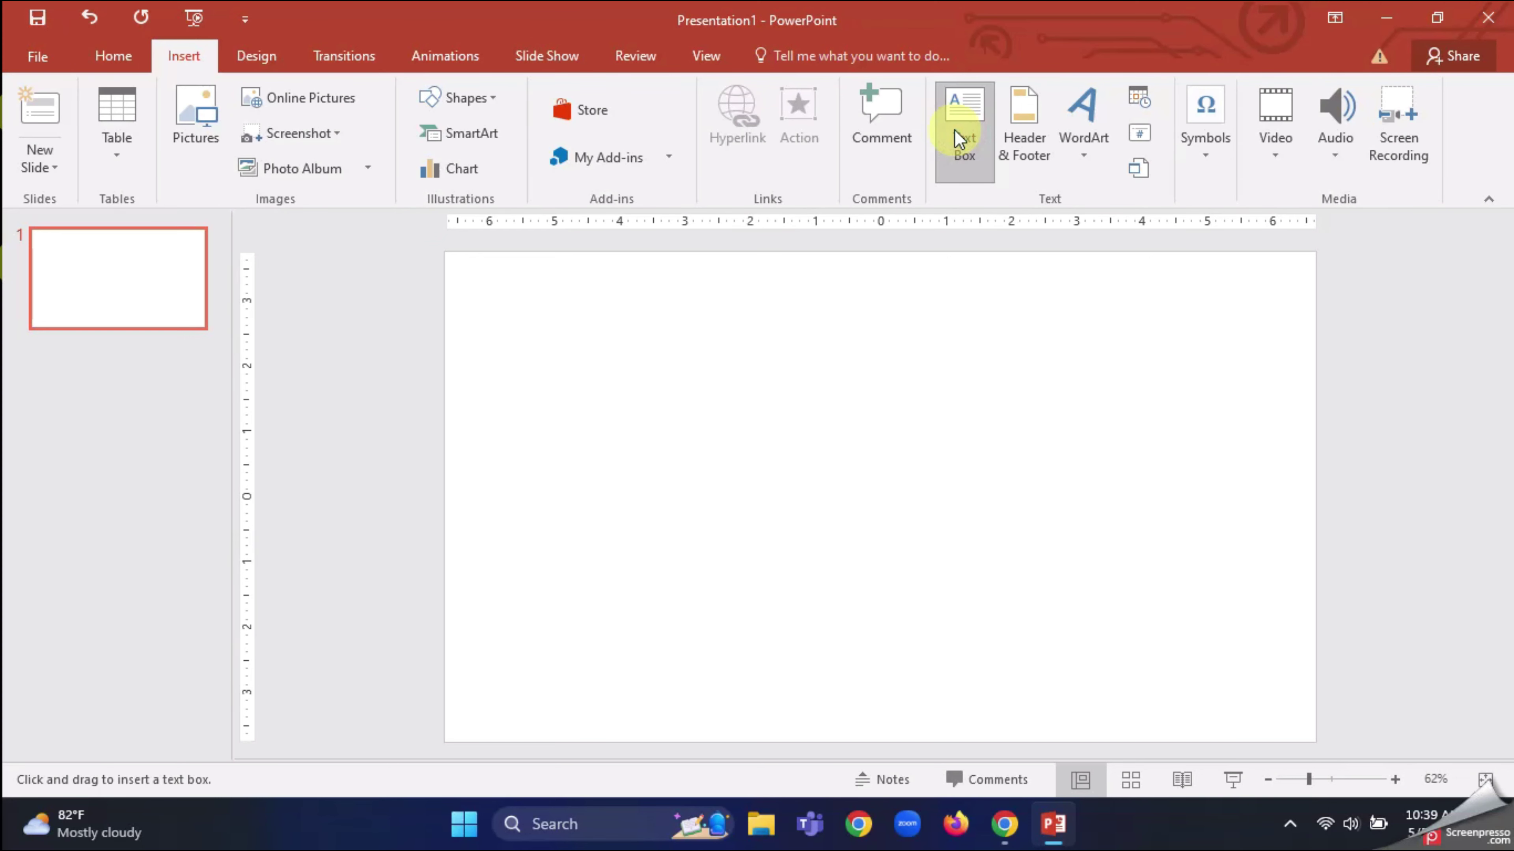
{"action": "left_click_drag", "start_coordinate": [541, 458], "coordinate": [590, 518]}
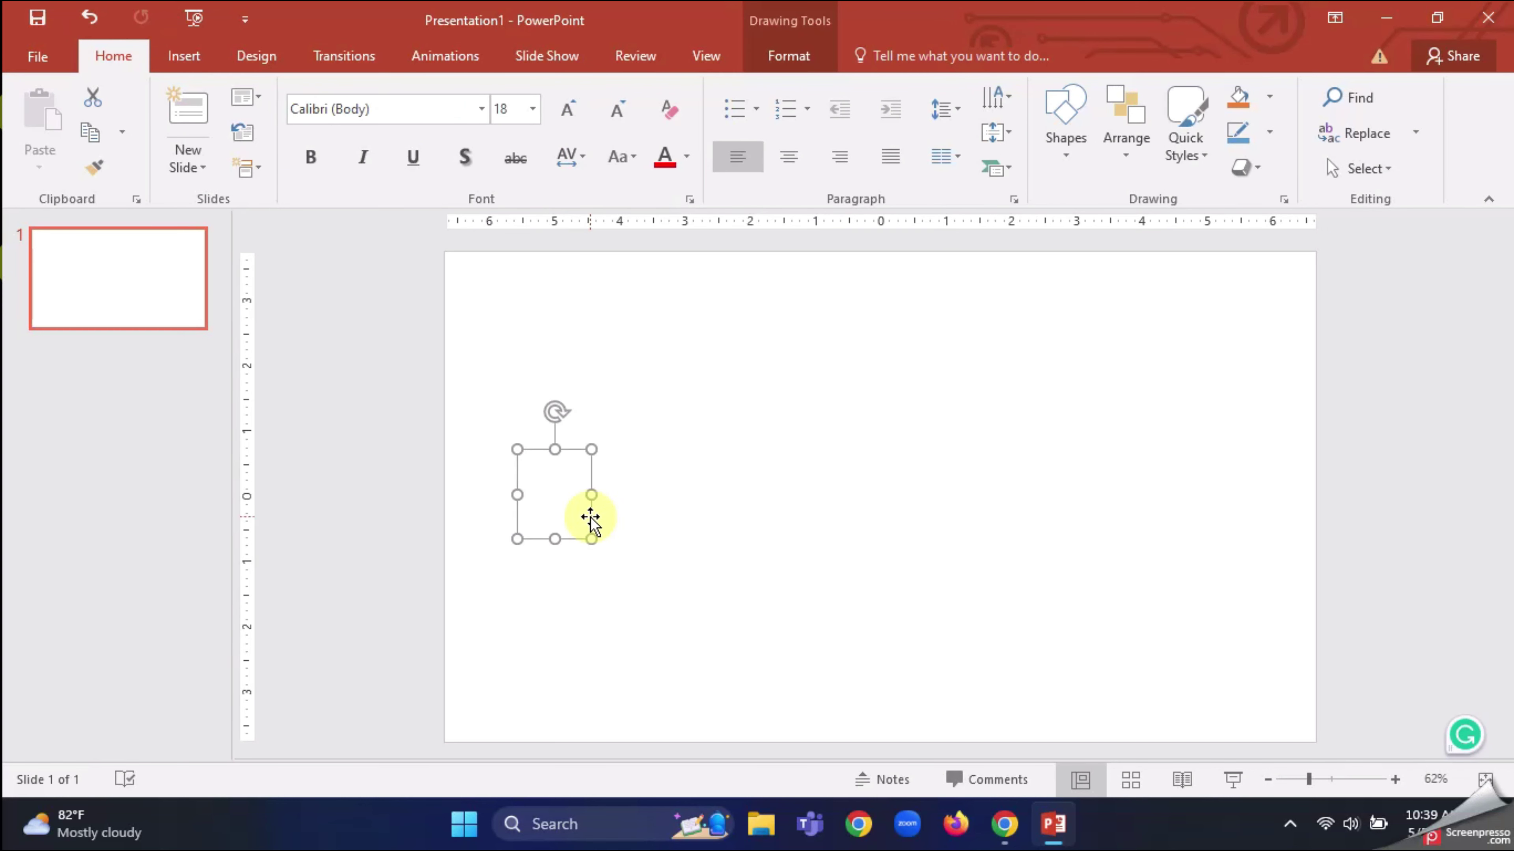
{"action": "right_click", "coordinate": [559, 504]}
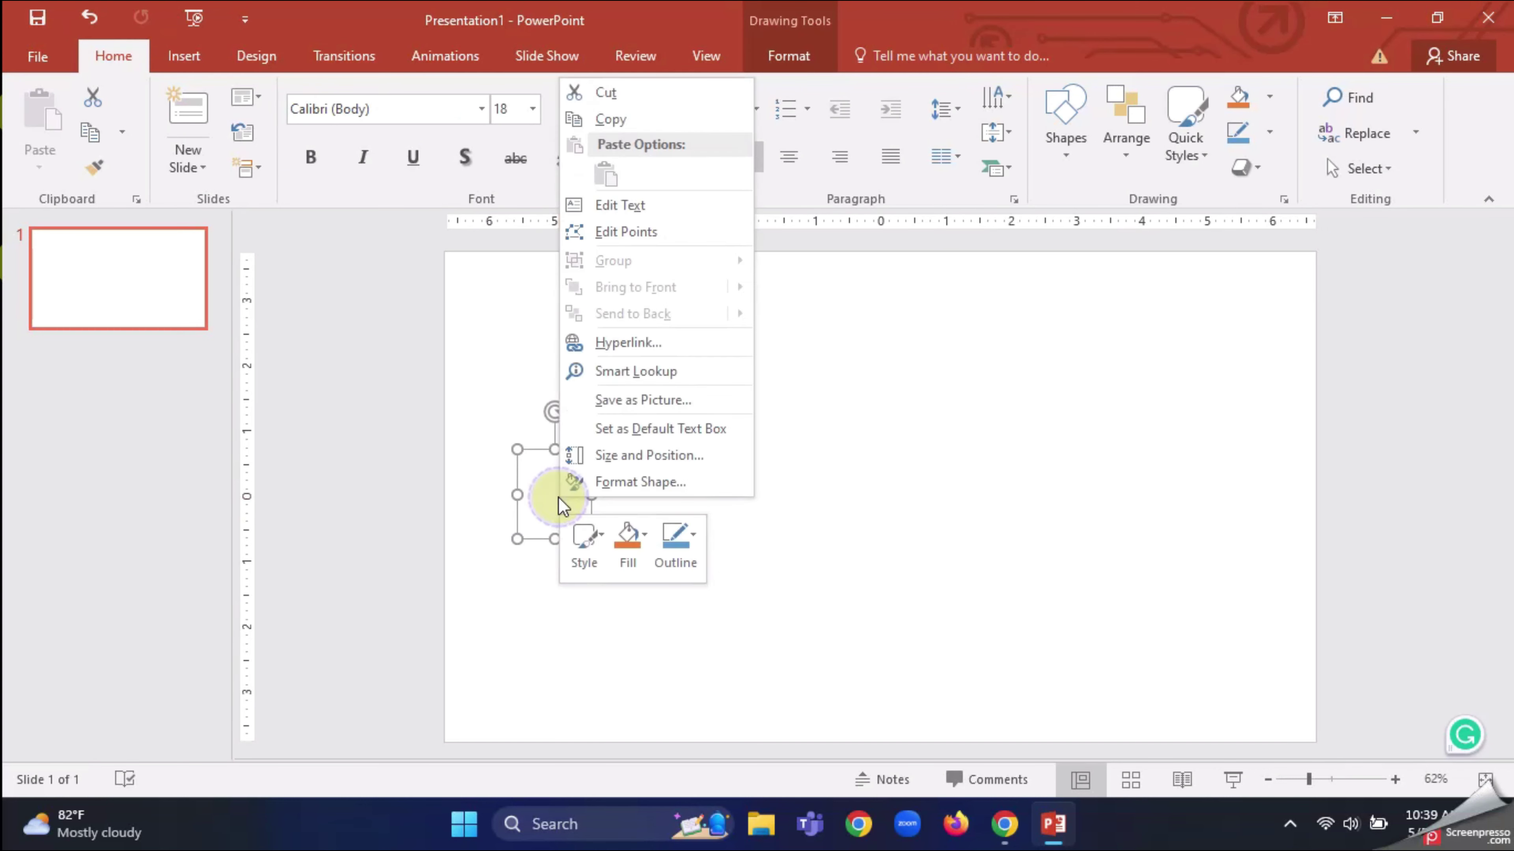
{"action": "left_click", "coordinate": [652, 215]}
{"action": "type", "text": "c"}
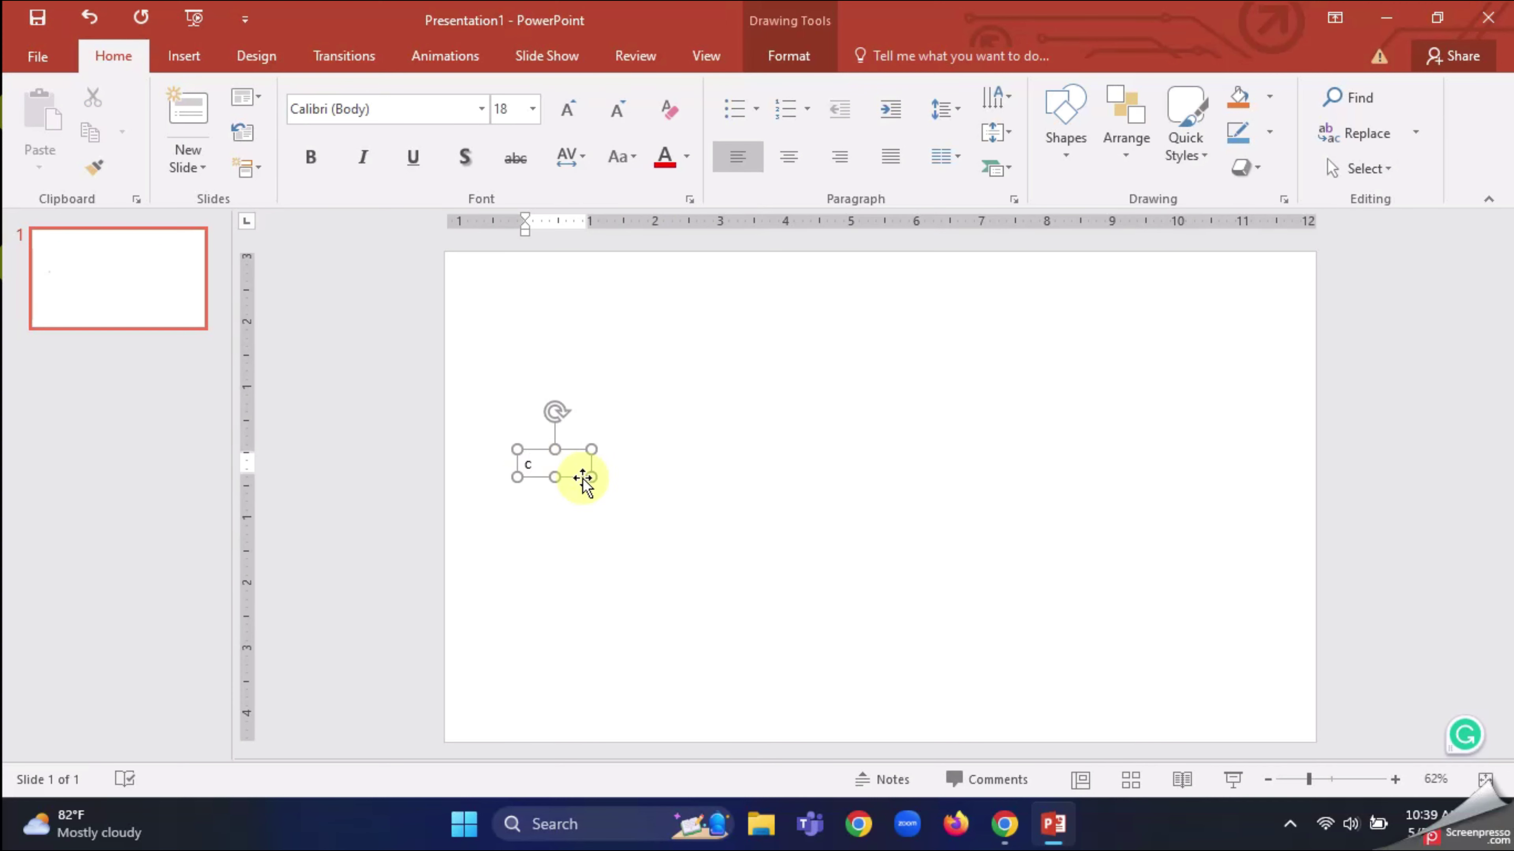
Step: Set the letter's font to Cascadia Code SemiBold and enlarge it to size 115
{"action": "left_click", "coordinate": [581, 480]}
{"action": "left_click", "coordinate": [481, 108]}
{"action": "left_click", "coordinate": [423, 336]}
{"action": "left_click", "coordinate": [572, 107]}
{"action": "left_click", "coordinate": [572, 107]}
{"action": "left_click", "coordinate": [572, 106]}
{"action": "left_click", "coordinate": [572, 107]}
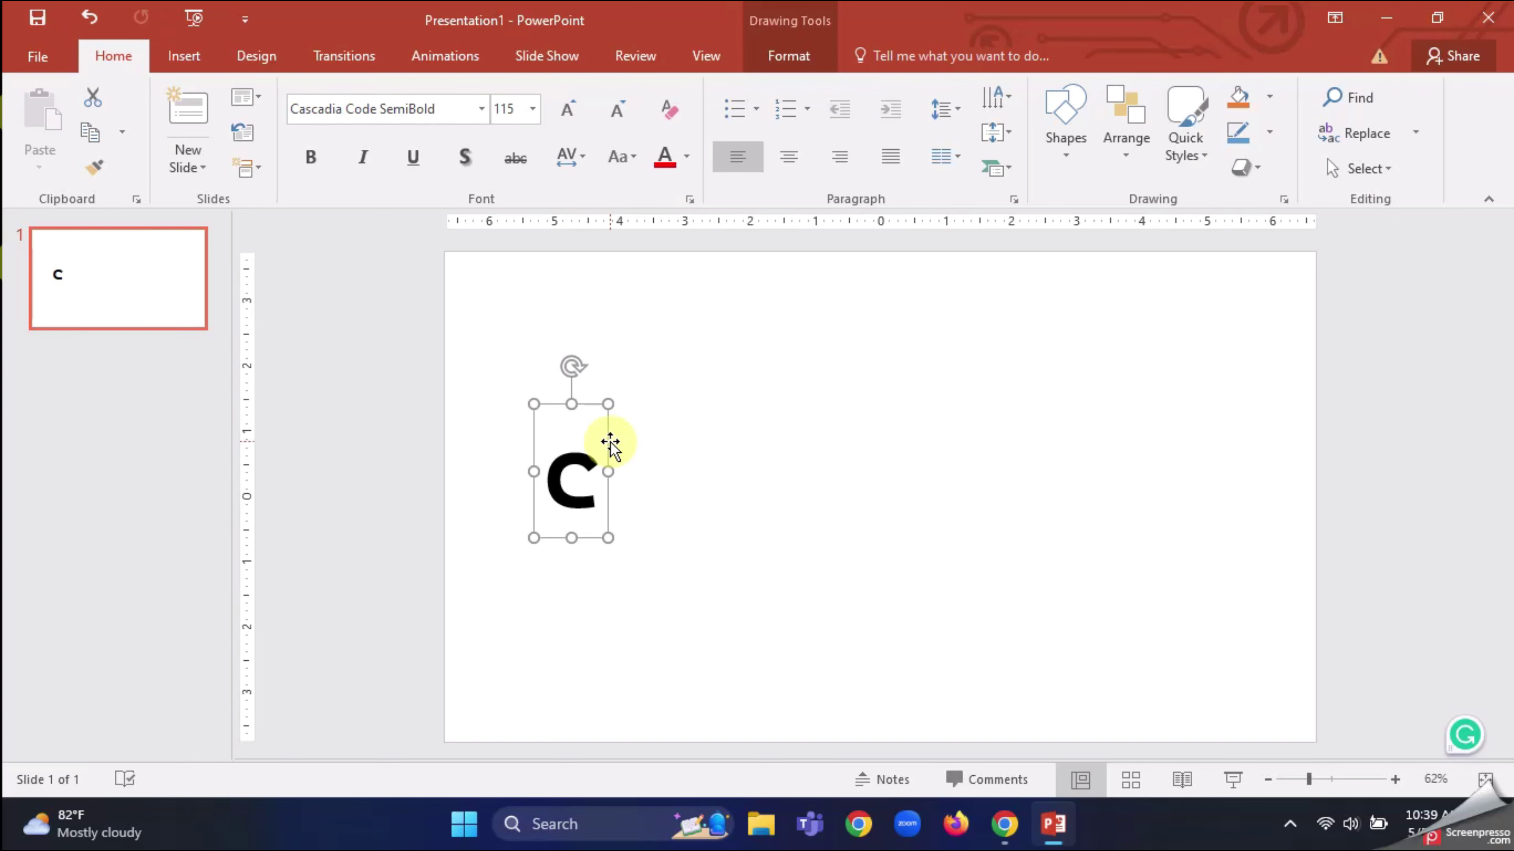
Step: Make seven copies of the letter's text box
{"action": "key", "text": "ctrl+v"}
{"action": "key", "text": "ctrl+v"}
{"action": "key", "text": "ctrl+v"}
{"action": "key", "text": "ctrl+v"}
{"action": "key", "text": "ctrl+v"}
{"action": "key", "text": "ctrl+v"}
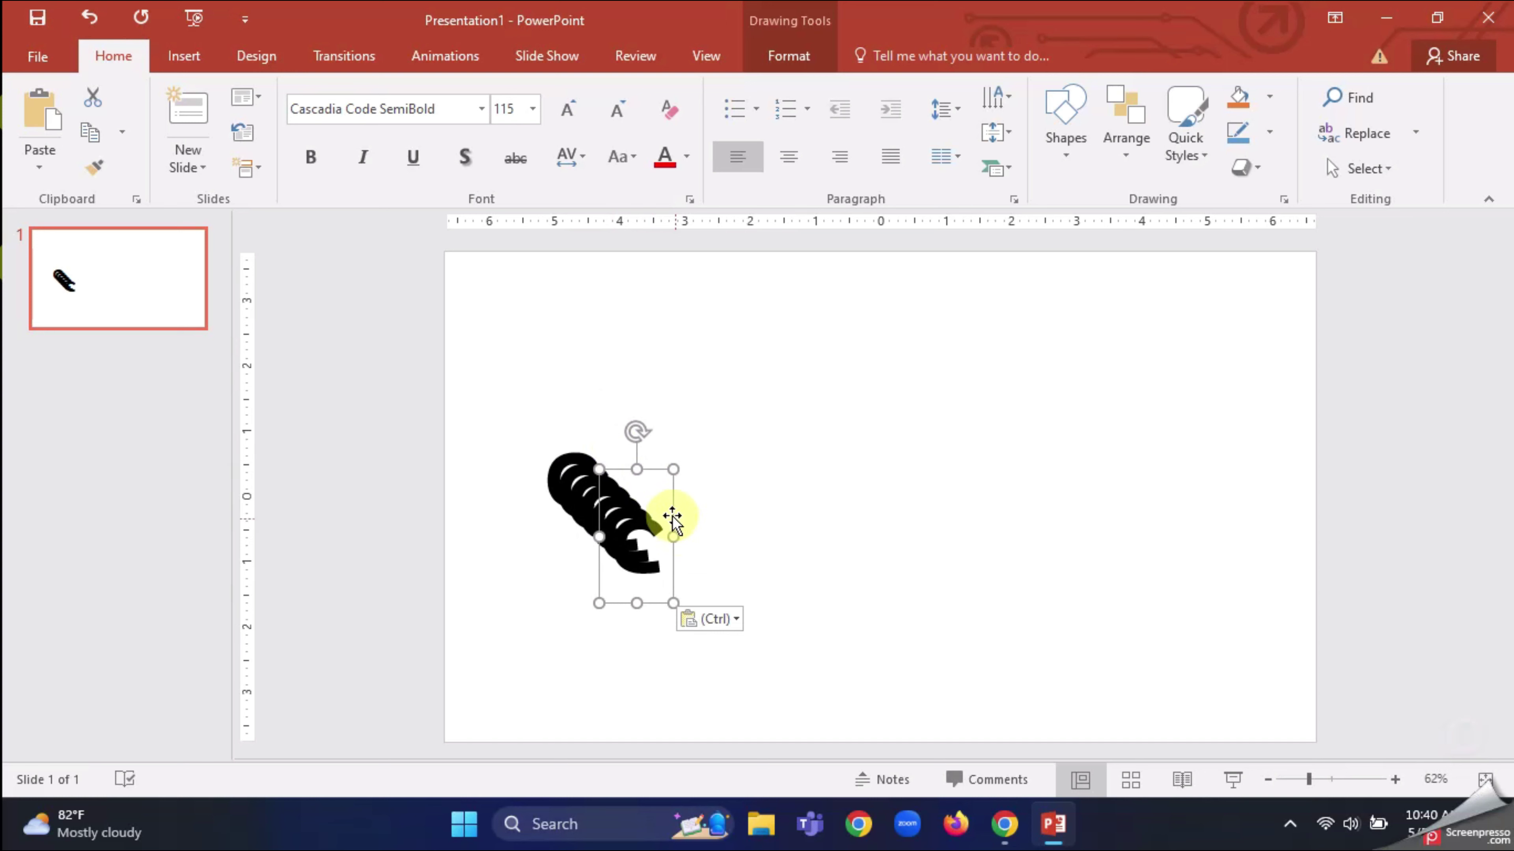
{"action": "key", "text": "ctrl"}
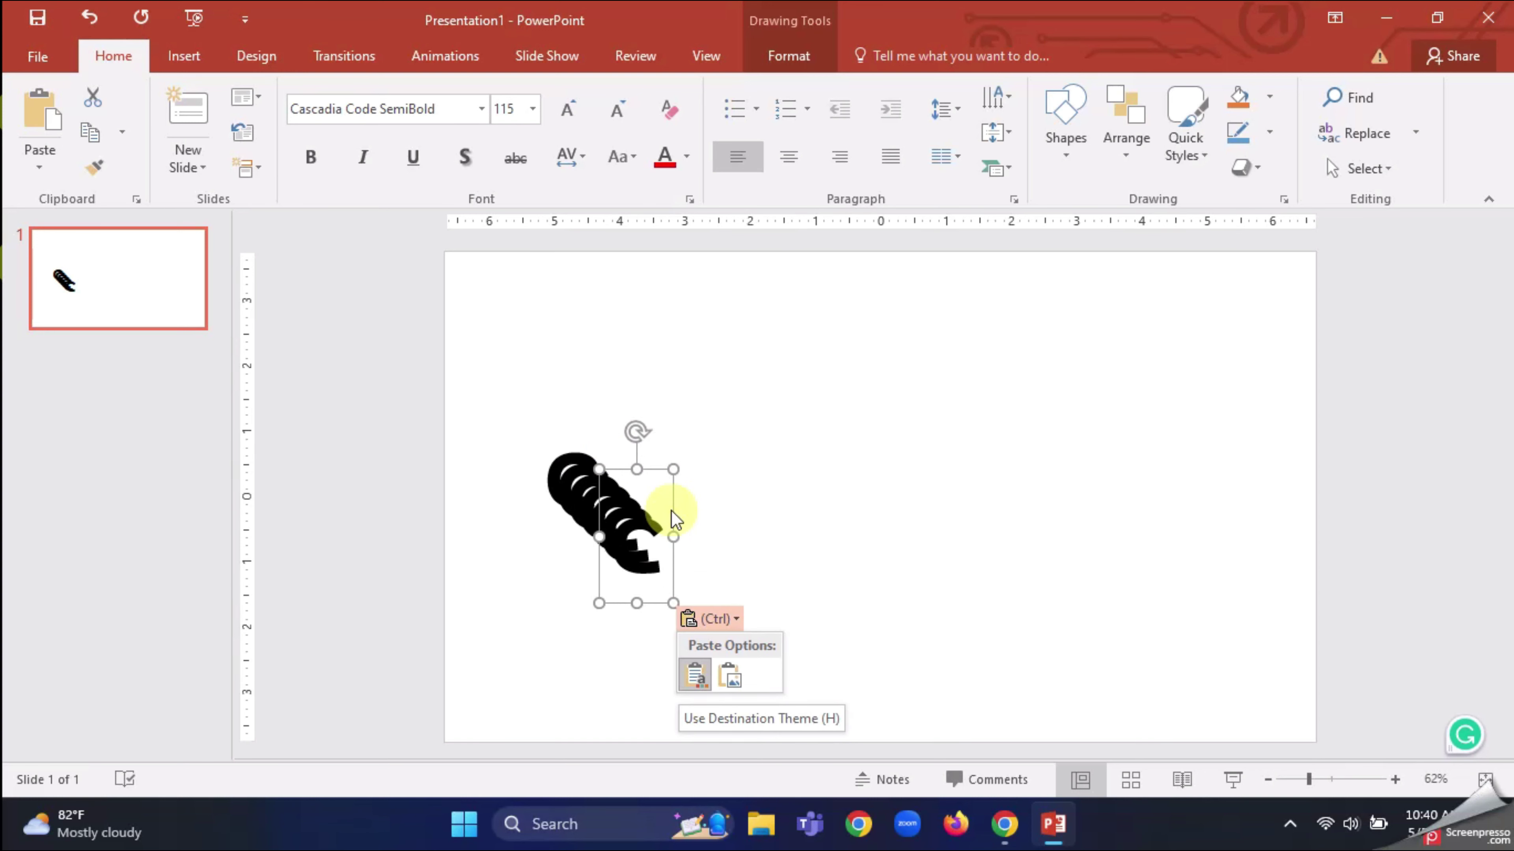
Step: Spread the stacked letter copies out across the width of the slide
{"action": "left_click_drag", "start_coordinate": [671, 509], "coordinate": [1181, 465]}
{"action": "left_click", "coordinate": [680, 511]}
{"action": "left_click_drag", "start_coordinate": [662, 506], "coordinate": [1051, 507]}
{"action": "left_click", "coordinate": [638, 506]}
{"action": "left_click", "coordinate": [630, 496]}
{"action": "left_click_drag", "start_coordinate": [652, 506], "coordinate": [832, 504]}
{"action": "left_click_drag", "start_coordinate": [629, 493], "coordinate": [1246, 650]}
{"action": "left_click", "coordinate": [595, 468]}
{"action": "left_click_drag", "start_coordinate": [707, 471], "coordinate": [769, 535]}
Step: Change the first five letters to capital C, O, M, P and U, moving them into a rough row
{"action": "left_click_drag", "start_coordinate": [656, 610], "coordinate": [595, 610]}
{"action": "type", "text": "o"}
{"action": "left_click_drag", "start_coordinate": [664, 566], "coordinate": [708, 445]}
{"action": "left_click_drag", "start_coordinate": [770, 516], "coordinate": [797, 451]}
{"action": "double_click", "coordinate": [760, 476]}
{"action": "type", "text": "m"}
{"action": "left_click_drag", "start_coordinate": [830, 510], "coordinate": [885, 456]}
Step: Replace the last three letters with T, E and R to complete the word COMPUTER
{"action": "left_click", "coordinate": [1008, 531]}
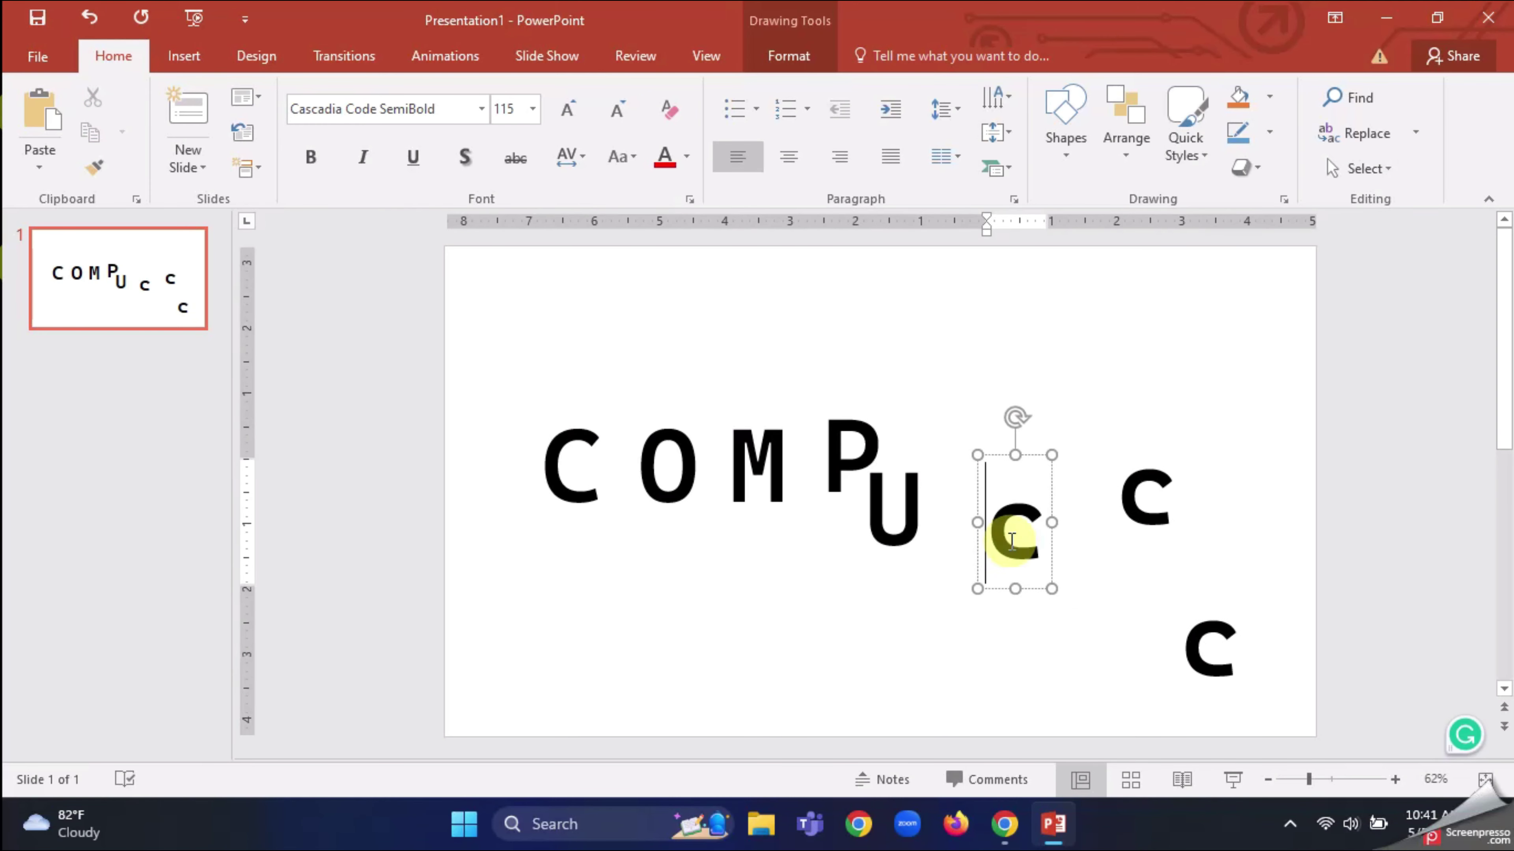
{"action": "key", "text": "Delete"}
{"action": "type", "text": "T"}
{"action": "double_click", "coordinate": [1151, 506]}
{"action": "type", "text": "T"}
{"action": "key", "text": "BackSpace"}
{"action": "type", "text": "E"}
{"action": "double_click", "coordinate": [1210, 650]}
{"action": "type", "text": "R"}
Step: Line up the eight letters of COMPUTER in one row spanning the slide's full width
{"action": "left_click_drag", "start_coordinate": [592, 440], "coordinate": [555, 451]}
{"action": "left_click", "coordinate": [539, 453]}
{"action": "left_click_drag", "start_coordinate": [704, 517], "coordinate": [669, 479]}
{"action": "left_click_drag", "start_coordinate": [794, 507], "coordinate": [773, 468]}
{"action": "left_click", "coordinate": [837, 458]}
{"action": "left_click_drag", "start_coordinate": [887, 480], "coordinate": [881, 451]}
{"action": "left_click_drag", "start_coordinate": [931, 547], "coordinate": [981, 464]}
{"action": "left_click_drag", "start_coordinate": [1054, 555], "coordinate": [1101, 460]}
{"action": "left_click_drag", "start_coordinate": [1182, 531], "coordinate": [1208, 473]}
{"action": "left_click_drag", "start_coordinate": [1248, 680], "coordinate": [1305, 470]}
{"action": "left_click_drag", "start_coordinate": [1208, 477], "coordinate": [1199, 477]}
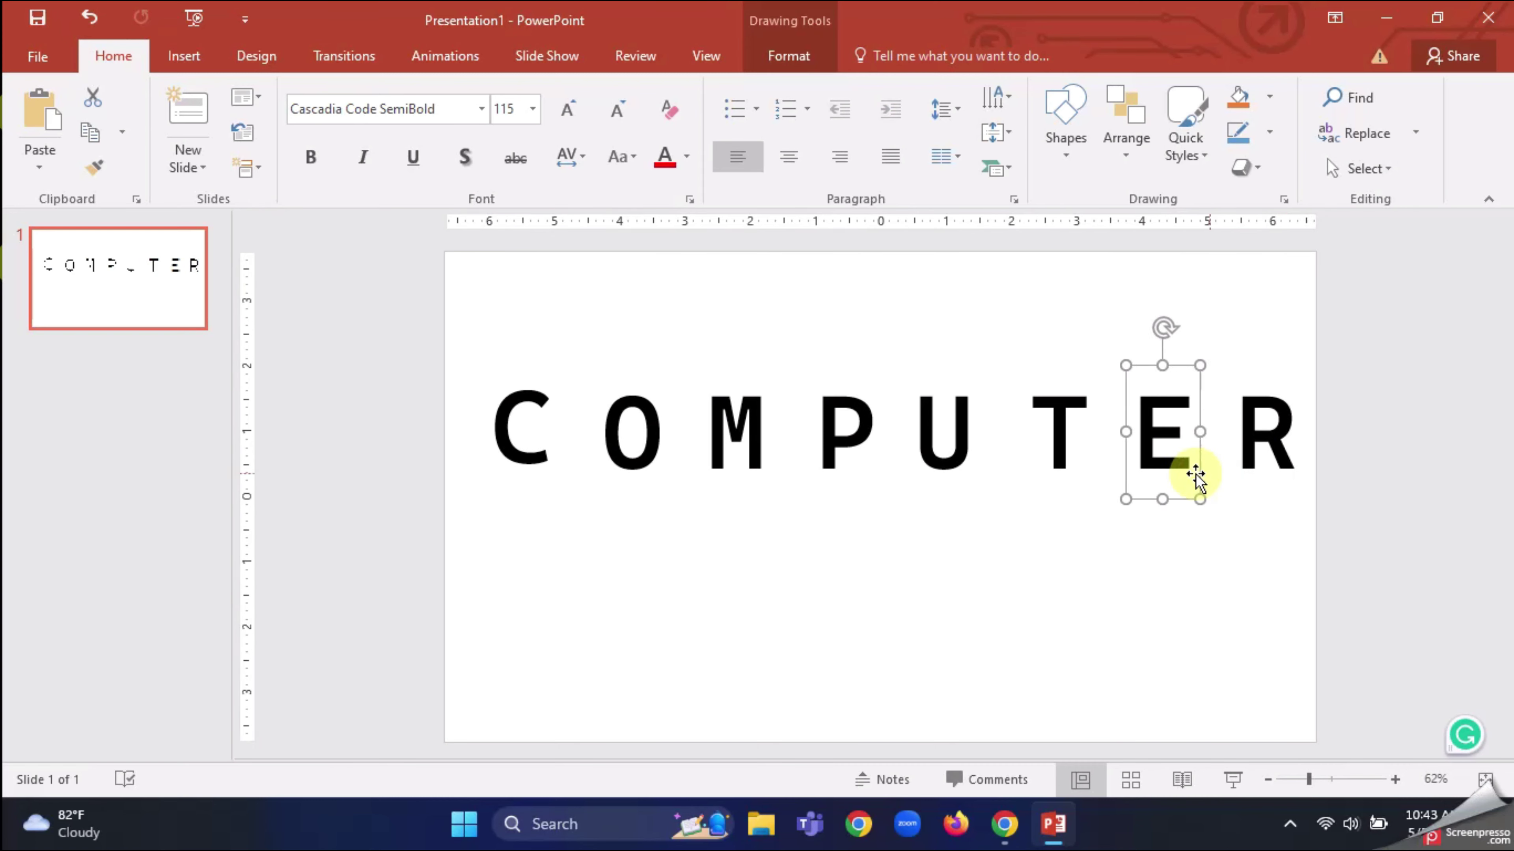
{"action": "left_click_drag", "start_coordinate": [1099, 479], "coordinate": [1090, 478]}
Step: Shift the letters O through R leftward to tighten and even out the spacing of the word
{"action": "left_click", "coordinate": [516, 447]}
{"action": "left_click_drag", "start_coordinate": [670, 460], "coordinate": [663, 461]}
{"action": "left_click_drag", "start_coordinate": [773, 463], "coordinate": [760, 463]}
{"action": "left_click_drag", "start_coordinate": [883, 463], "coordinate": [865, 463]}
{"action": "left_click_drag", "start_coordinate": [980, 465], "coordinate": [957, 465]}
{"action": "left_click_drag", "start_coordinate": [1089, 469], "coordinate": [1051, 469]}
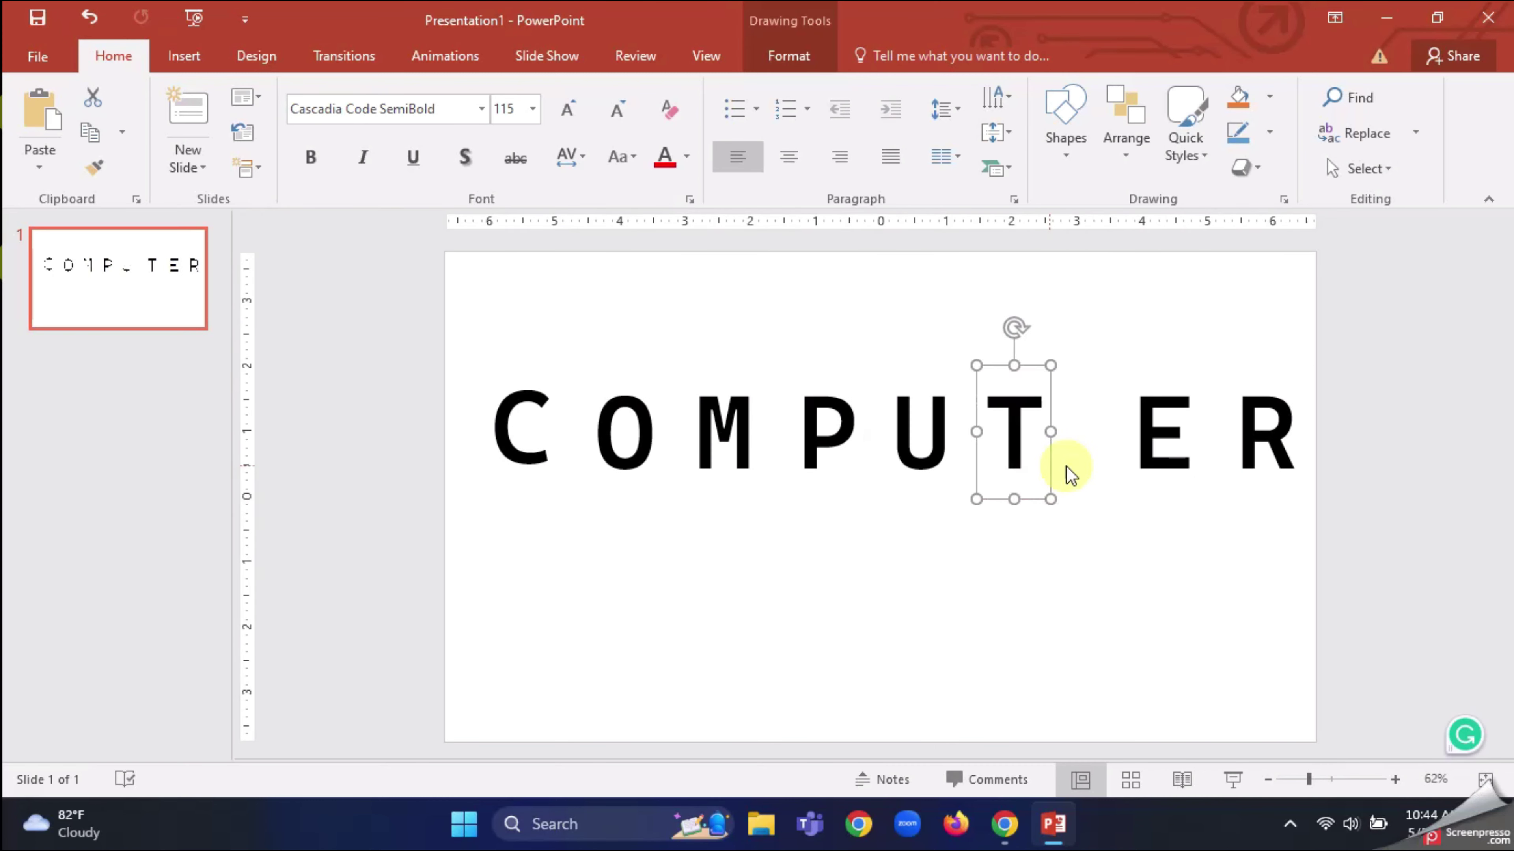
{"action": "left_click_drag", "start_coordinate": [1201, 468], "coordinate": [1156, 468]}
{"action": "left_click_drag", "start_coordinate": [1302, 463], "coordinate": [1259, 463]}
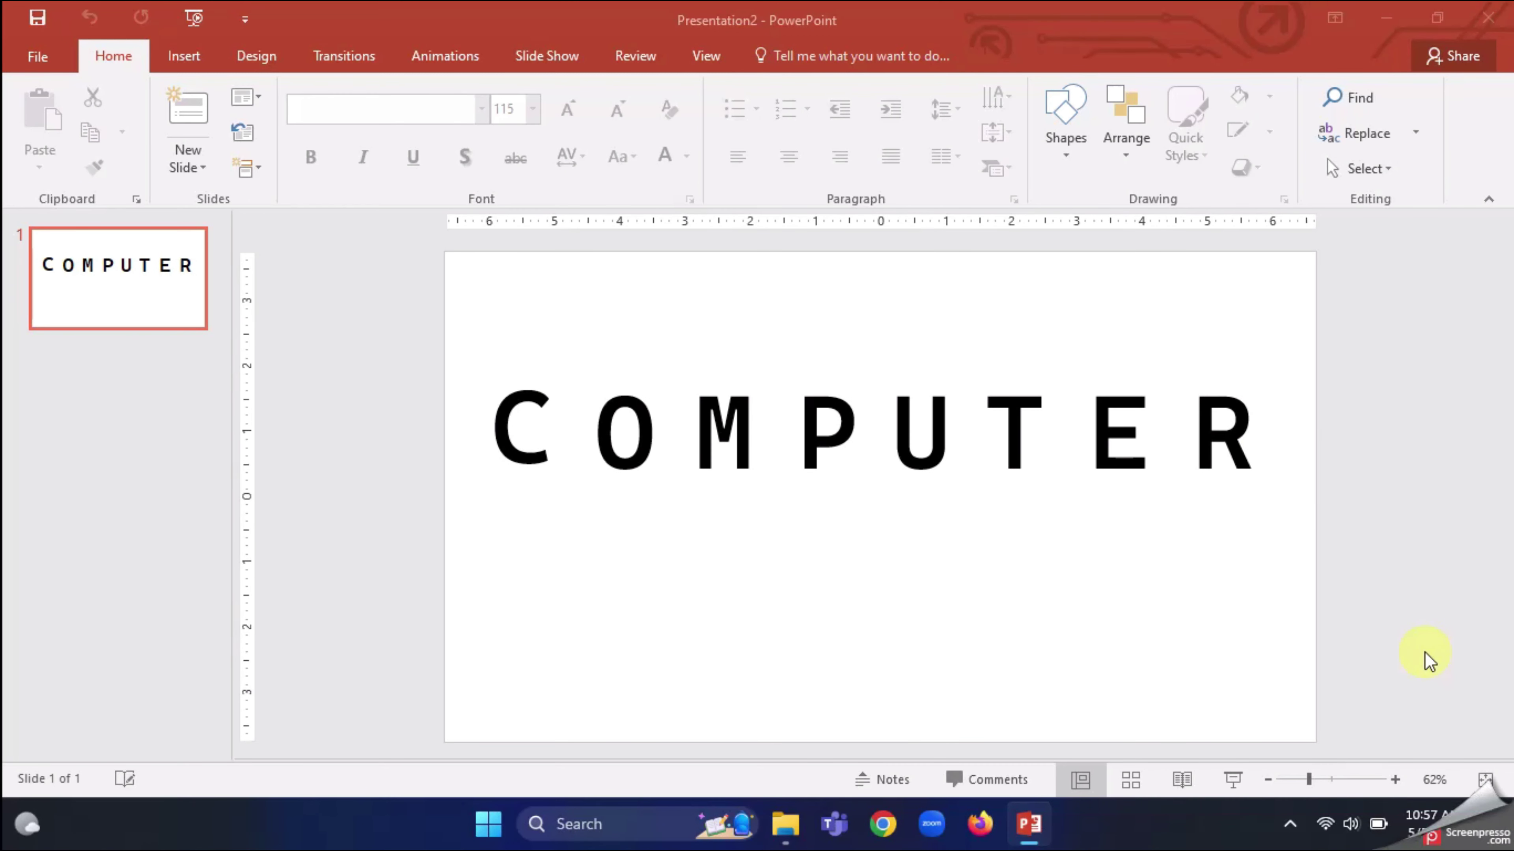
Step: Set all eight letters to the Super Bubble font at size 80
{"action": "left_click_drag", "start_coordinate": [1287, 611], "coordinate": [460, 328]}
{"action": "left_click", "coordinate": [482, 108]}
{"action": "scroll", "coordinate": [486, 554], "scroll_direction": "down", "scroll_amount": 20}
{"action": "left_click_drag", "start_coordinate": [594, 456], "coordinate": [612, 611]}
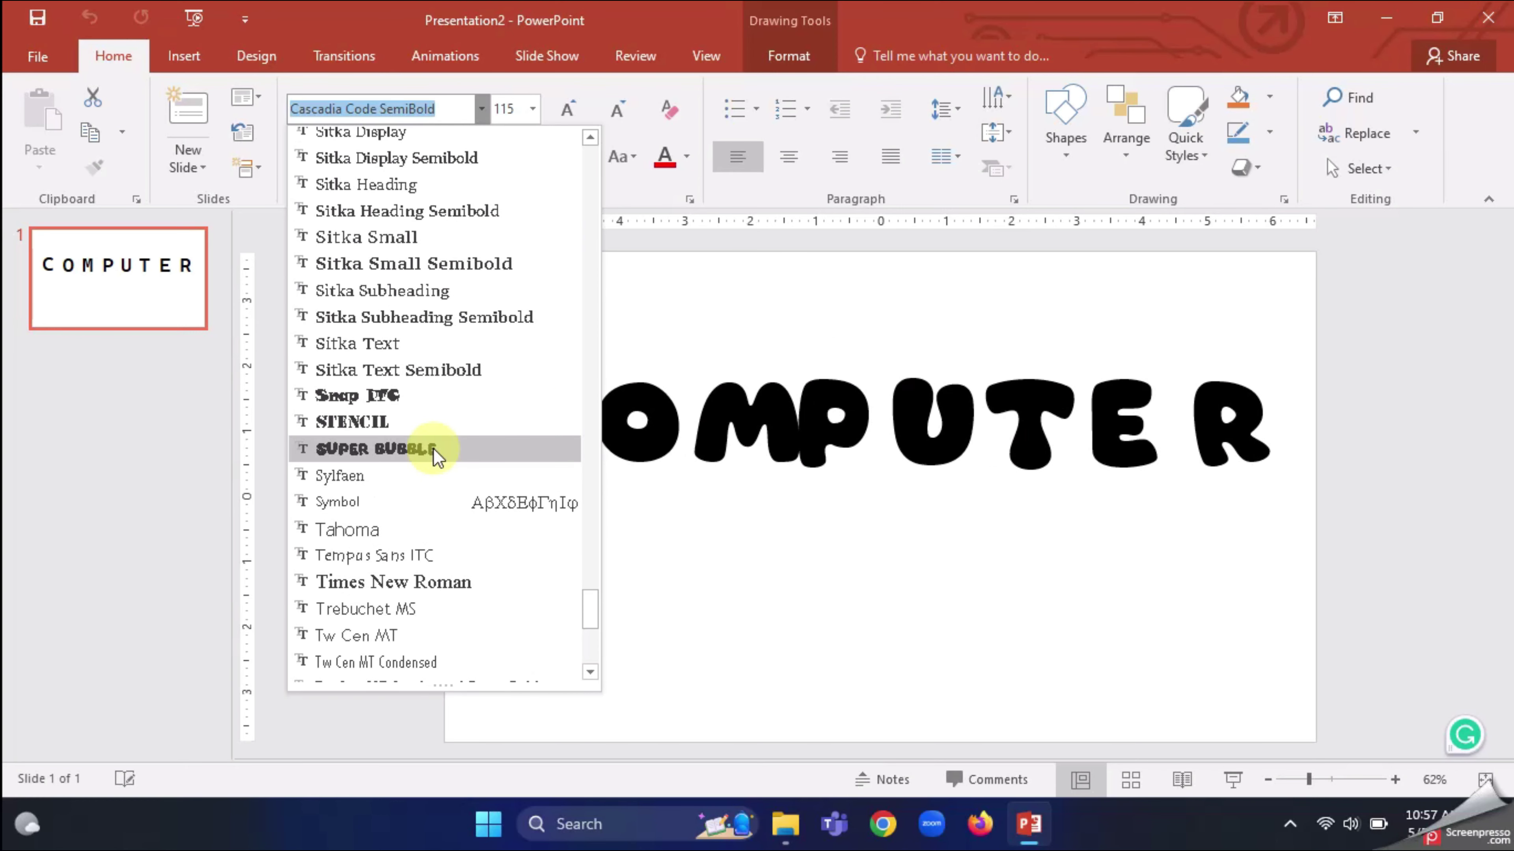
{"action": "left_click", "coordinate": [438, 457]}
{"action": "left_click", "coordinate": [532, 108]}
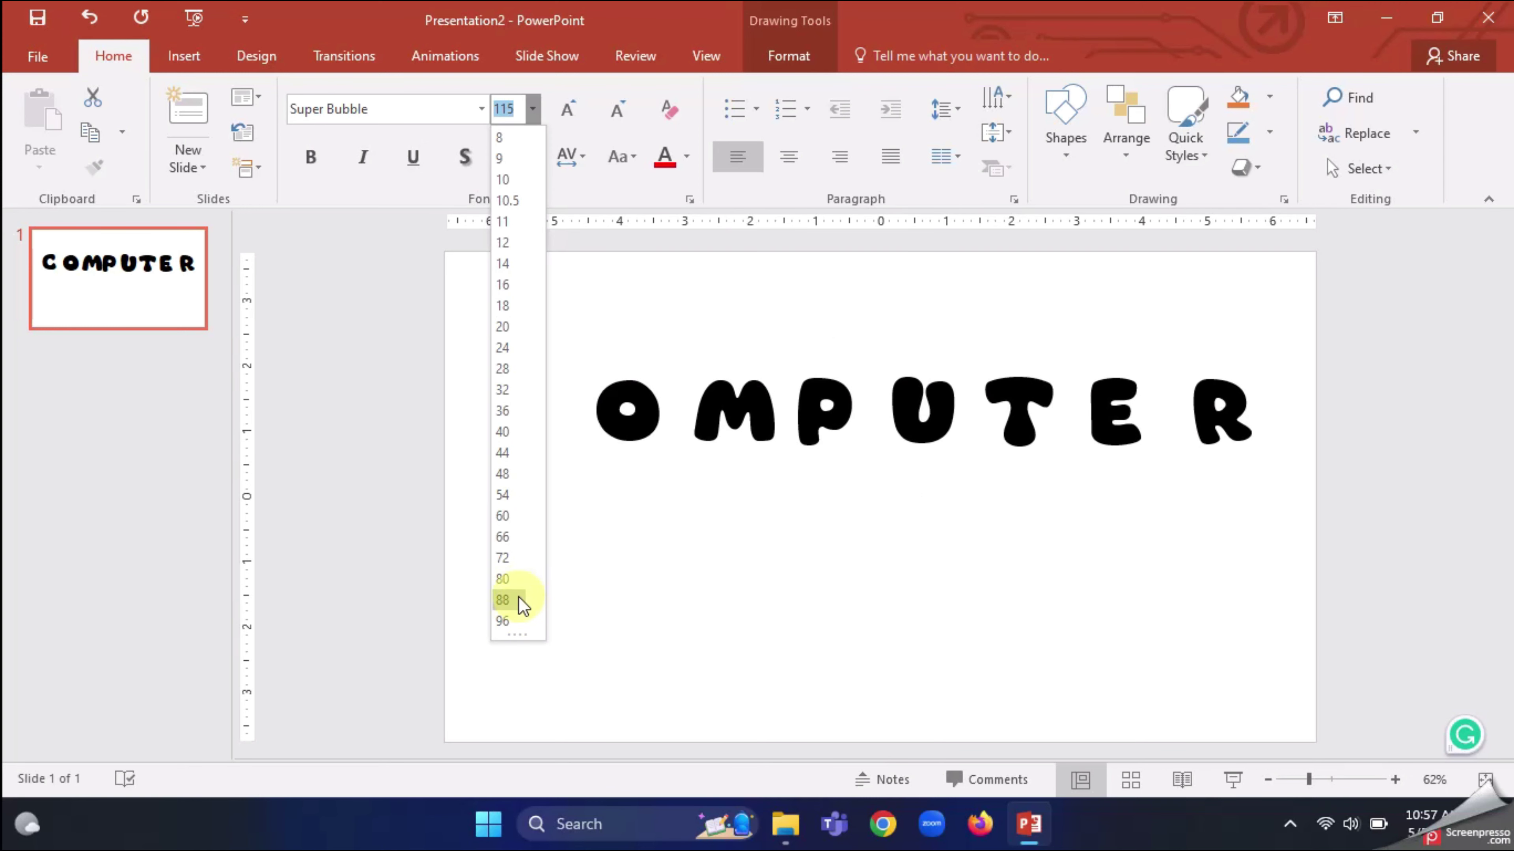
{"action": "left_click", "coordinate": [517, 579]}
Step: Raise the letter C slightly and adjust the horizontal positions of O, M, P and U
{"action": "left_click_drag", "start_coordinate": [566, 459], "coordinate": [565, 444]}
{"action": "left_click", "coordinate": [607, 535]}
{"action": "left_click", "coordinate": [628, 428]}
{"action": "left_click_drag", "start_coordinate": [664, 447], "coordinate": [647, 447]}
{"action": "left_click", "coordinate": [720, 423]}
{"action": "left_click_drag", "start_coordinate": [767, 454], "coordinate": [759, 453]}
{"action": "left_click", "coordinate": [825, 424]}
{"action": "left_click_drag", "start_coordinate": [864, 454], "coordinate": [868, 454]}
{"action": "left_click", "coordinate": [940, 432]}
{"action": "left_click_drag", "start_coordinate": [967, 447], "coordinate": [969, 447]}
Step: Nudge the letters C through T leftward so the gaps between all letters of COMPUTER are even
{"action": "left_click", "coordinate": [525, 429]}
{"action": "left_click_drag", "start_coordinate": [564, 433], "coordinate": [551, 433]}
{"action": "left_click", "coordinate": [633, 435]}
{"action": "left_click_drag", "start_coordinate": [653, 450], "coordinate": [637, 446]}
{"action": "left_click", "coordinate": [761, 450]}
{"action": "left_click_drag", "start_coordinate": [750, 453], "coordinate": [739, 451]}
{"action": "left_click", "coordinate": [819, 445]}
{"action": "left_click_drag", "start_coordinate": [872, 456], "coordinate": [858, 456]}
{"action": "left_click", "coordinate": [944, 433]}
{"action": "left_click_drag", "start_coordinate": [962, 450], "coordinate": [943, 450]}
{"action": "left_click", "coordinate": [1017, 429]}
{"action": "left_click_drag", "start_coordinate": [1054, 453], "coordinate": [1049, 453]}
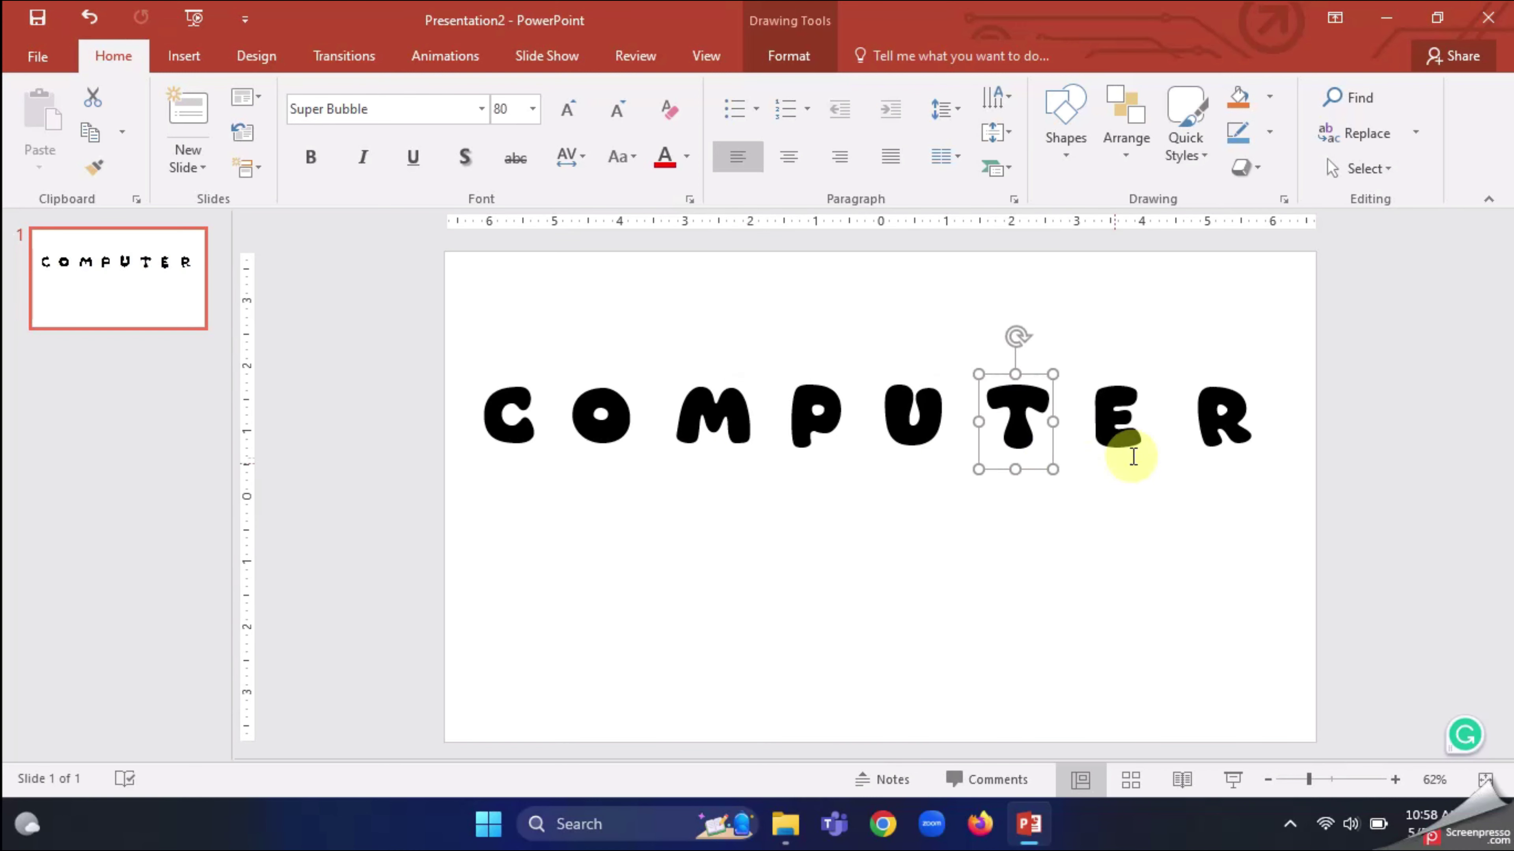
{"action": "left_click", "coordinate": [1086, 525]}
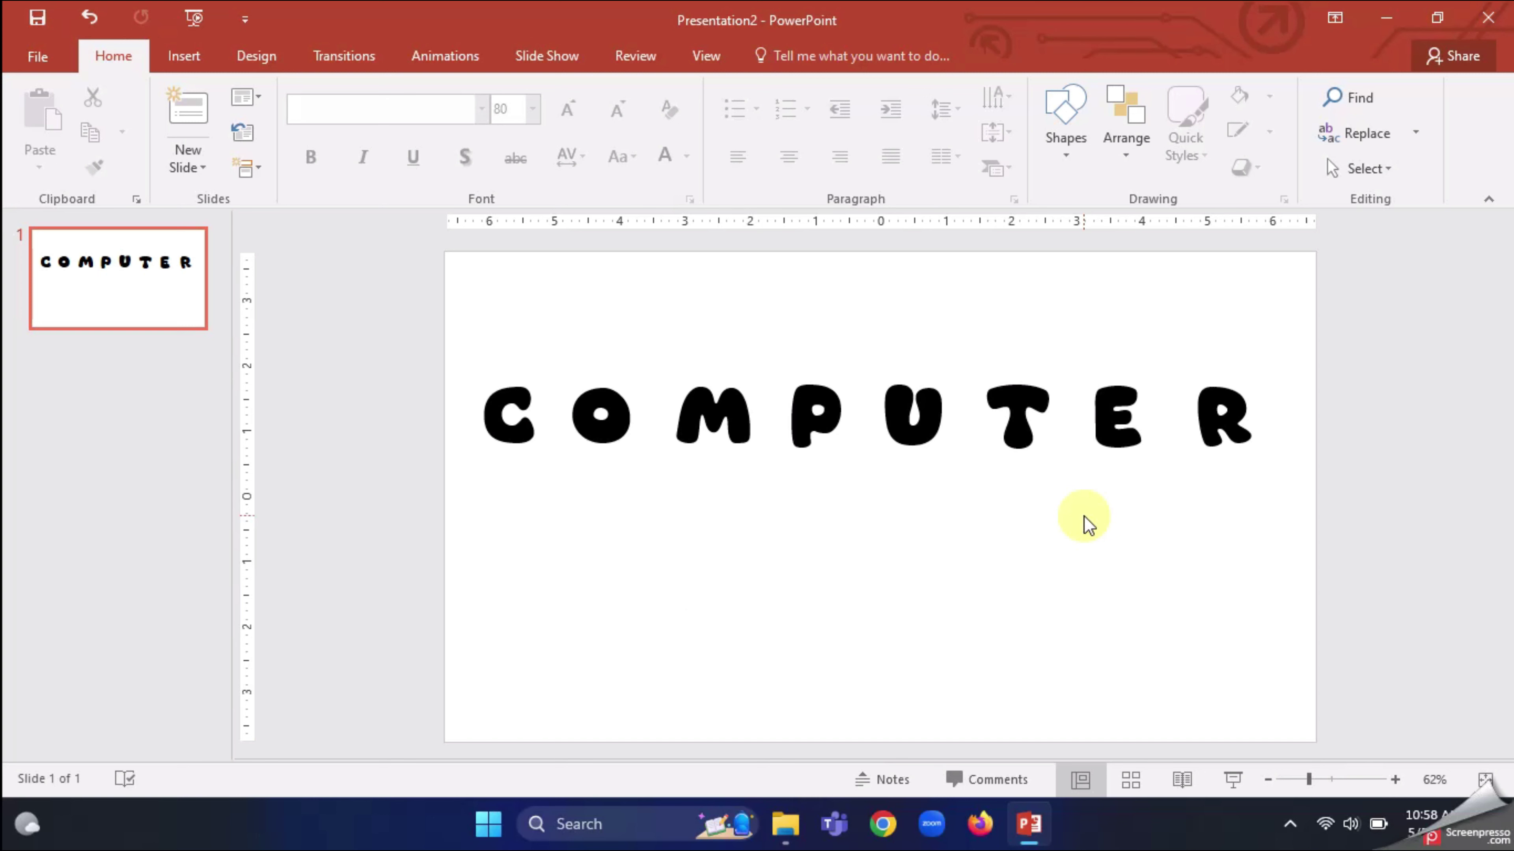
Step: Draw a rectangle about 2.29" high and 0.68" wide from the slide's top edge to the letter C, and send it backward
{"action": "left_click", "coordinate": [195, 62]}
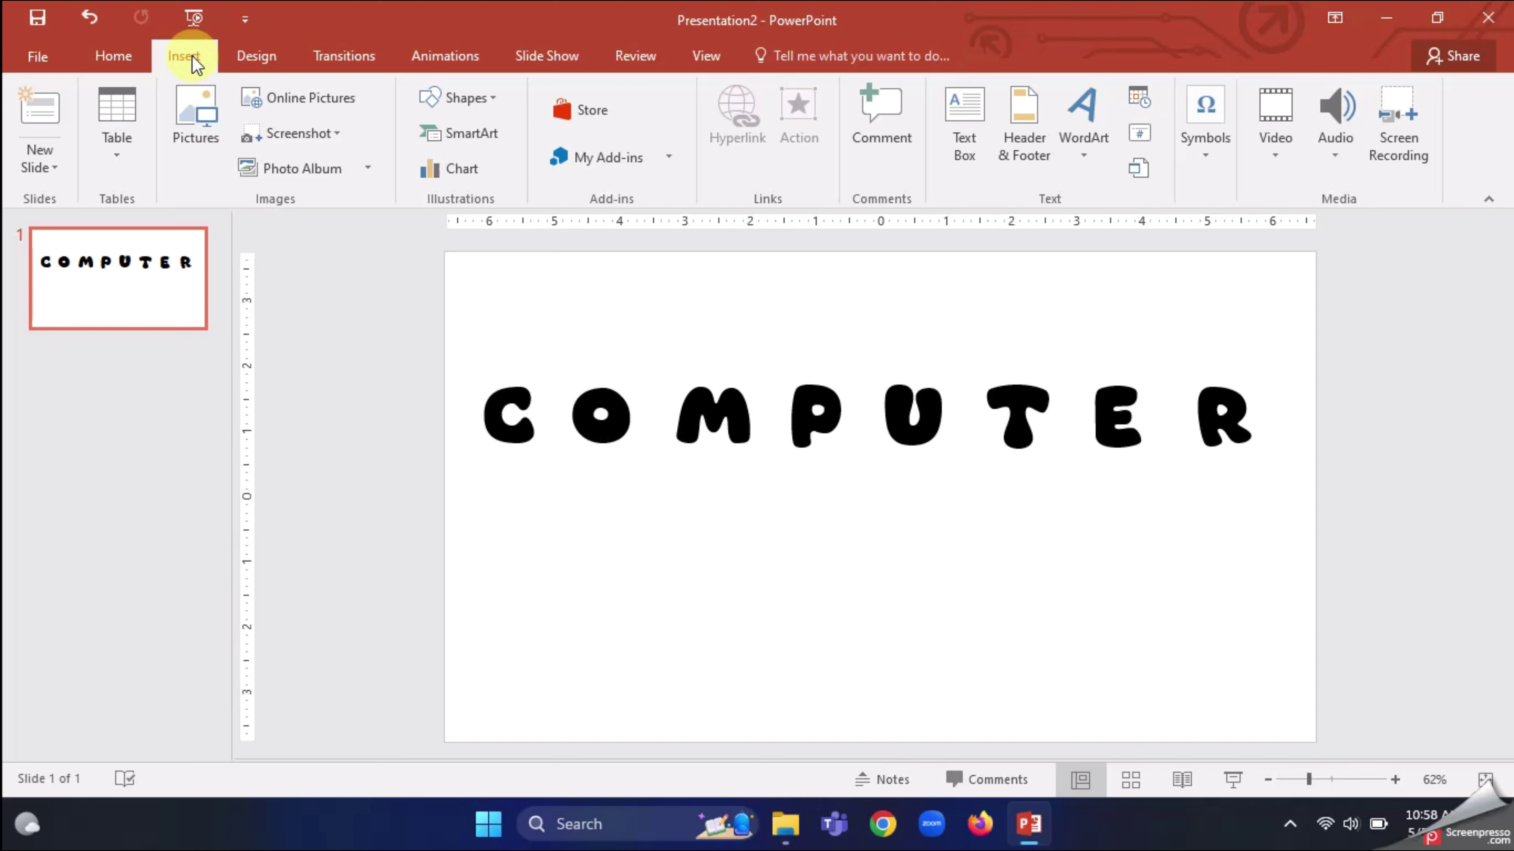
{"action": "left_click", "coordinate": [494, 102]}
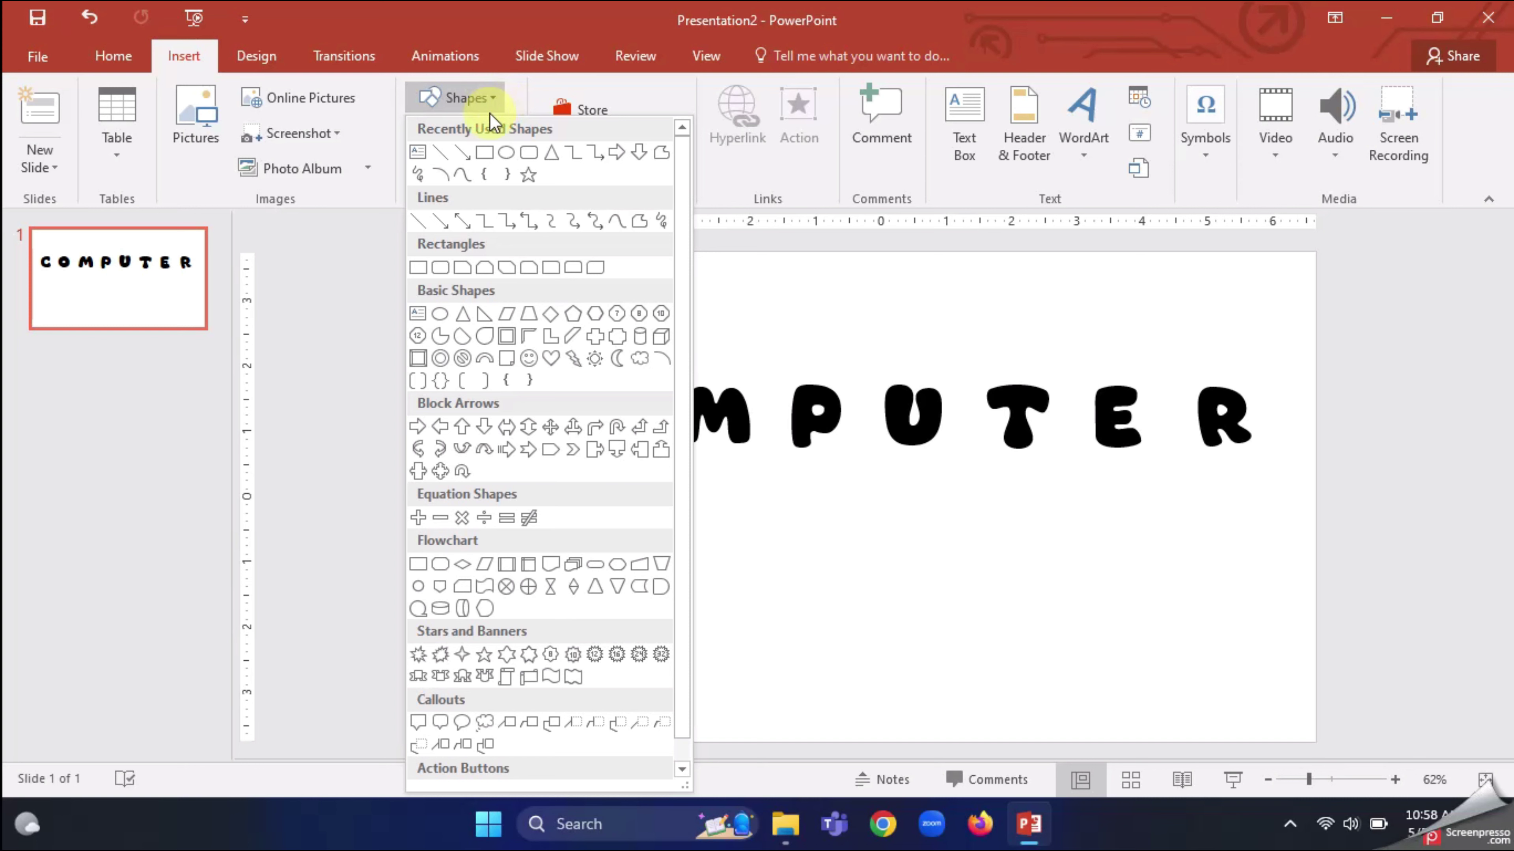
{"action": "left_click", "coordinate": [484, 153]}
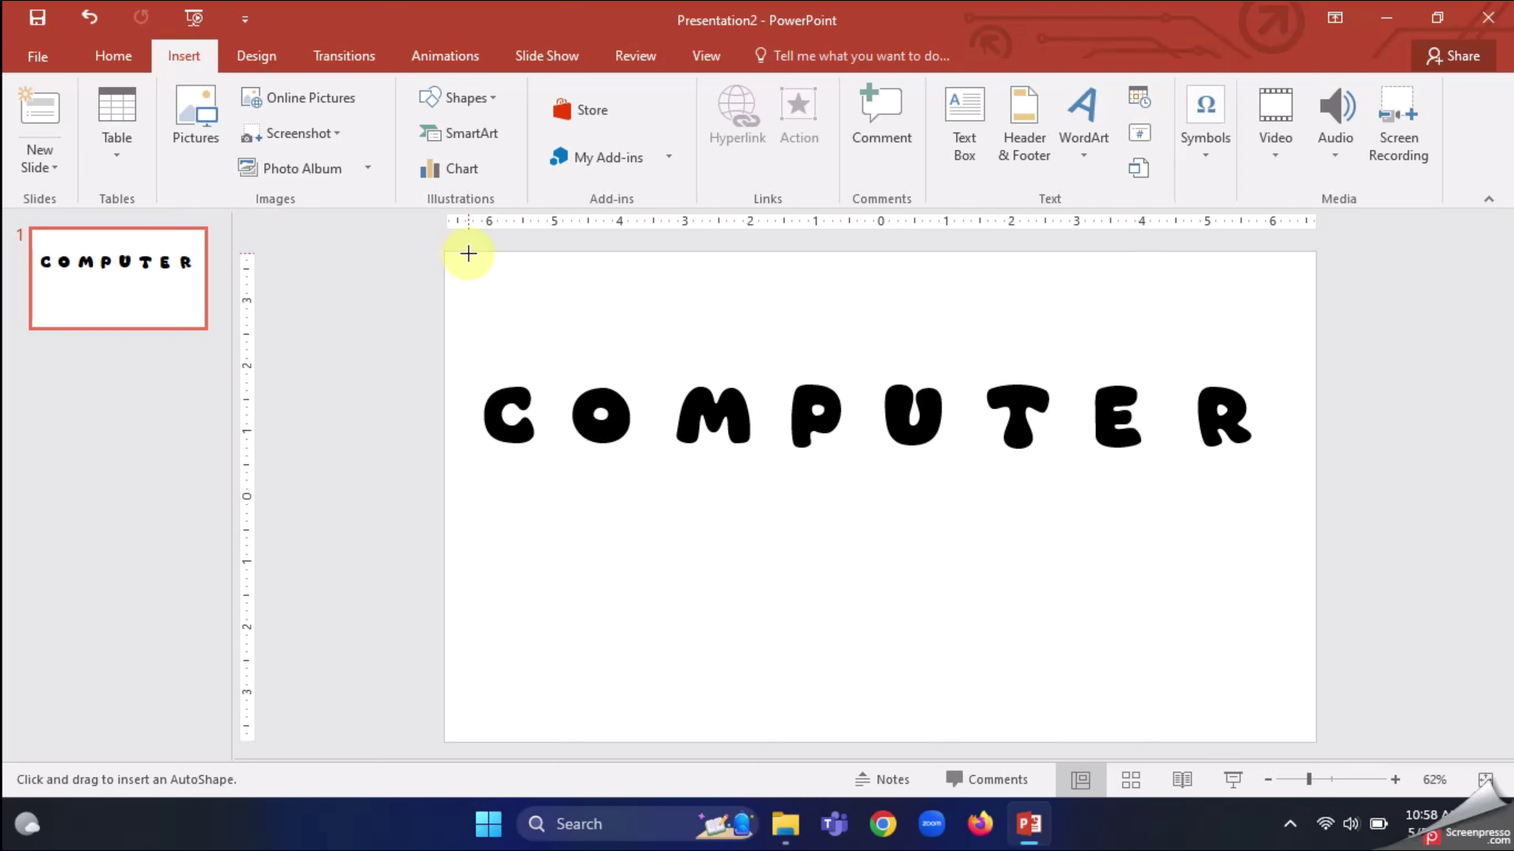
{"action": "left_click_drag", "start_coordinate": [476, 252], "coordinate": [505, 303]}
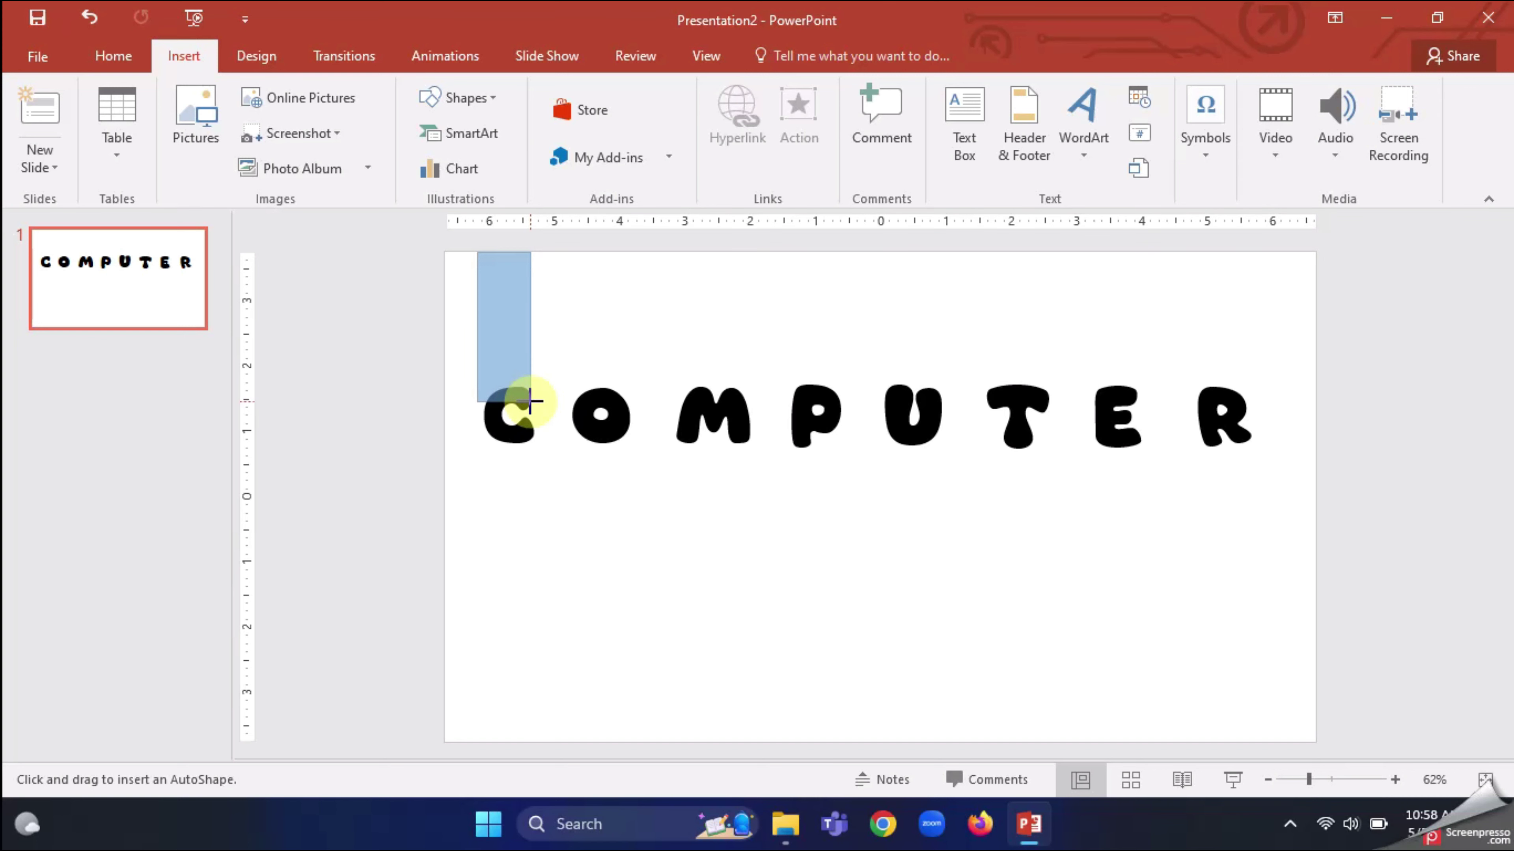
{"action": "left_click_drag", "start_coordinate": [529, 400], "coordinate": [531, 402]}
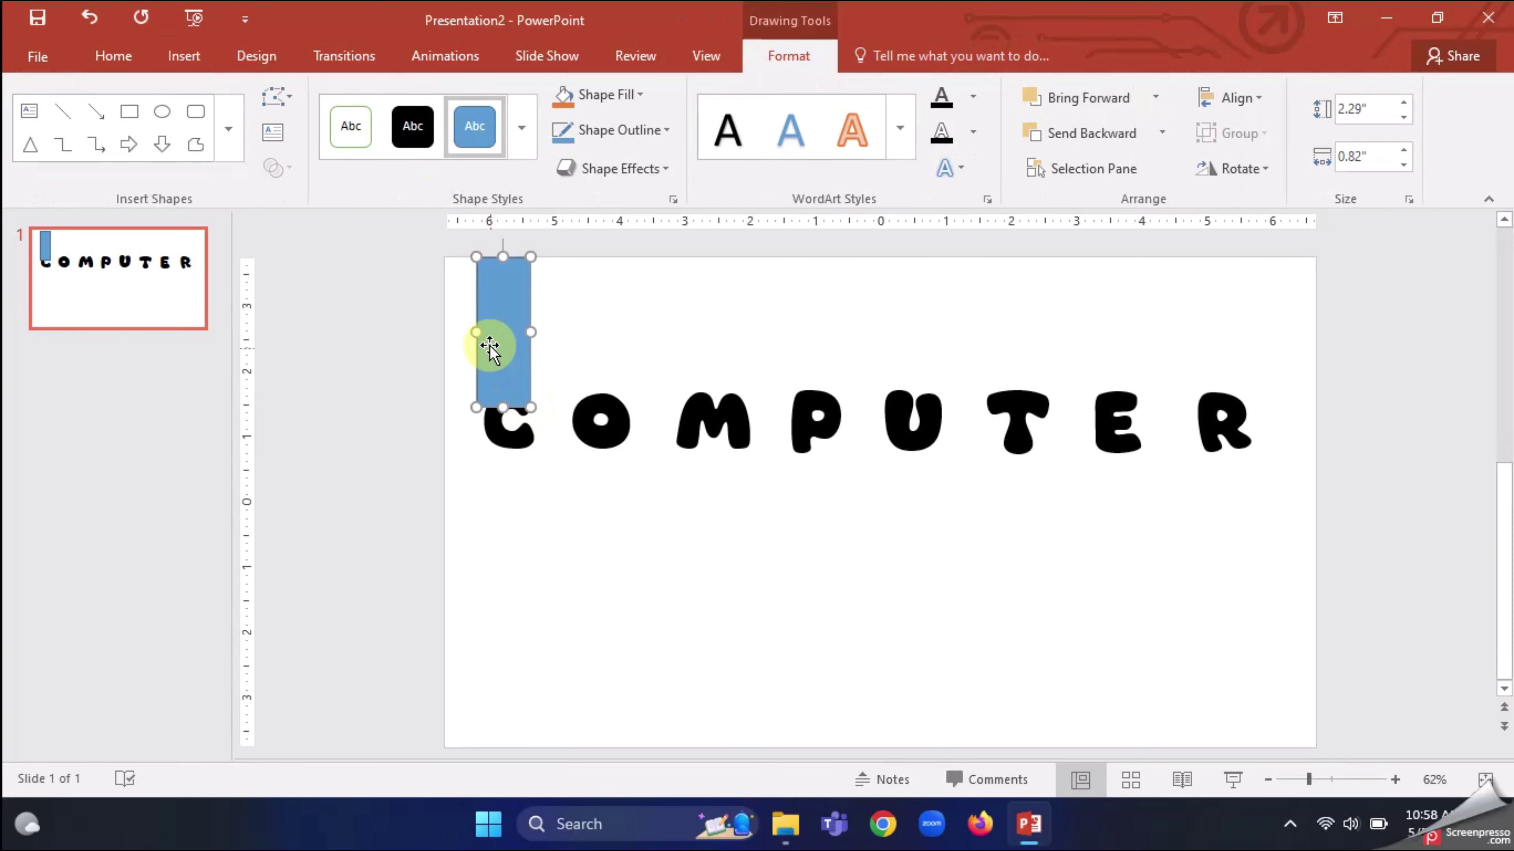
{"action": "left_click_drag", "start_coordinate": [478, 331], "coordinate": [487, 332]}
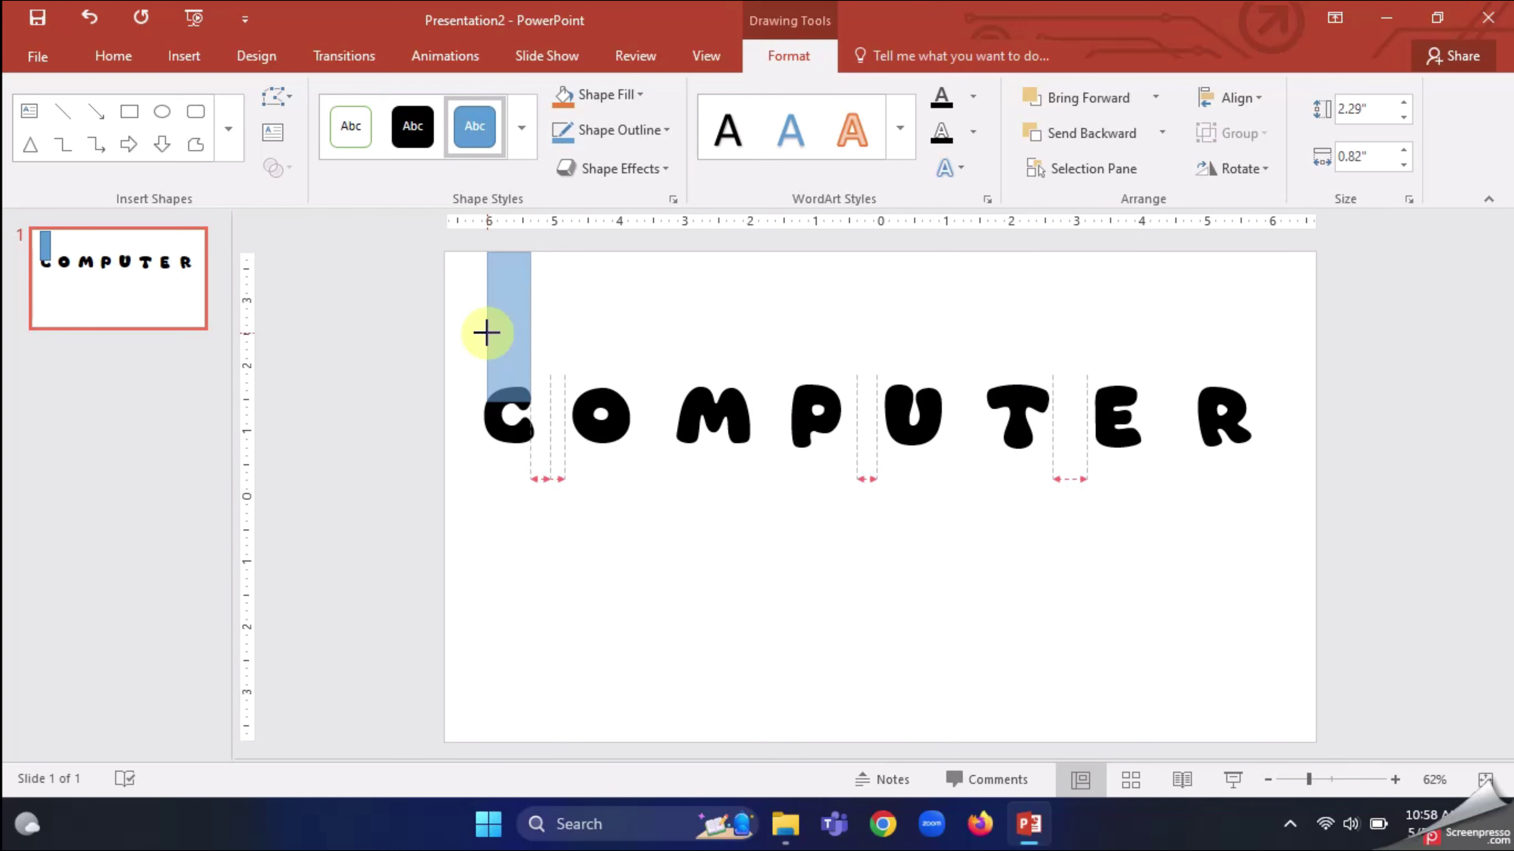
{"action": "left_click", "coordinate": [1031, 133]}
Step: Place a copy of the rectangle above the letter O and send it behind the letter
{"action": "left_click_drag", "start_coordinate": [485, 332], "coordinate": [622, 357]}
{"action": "key", "text": "ctrl+v"}
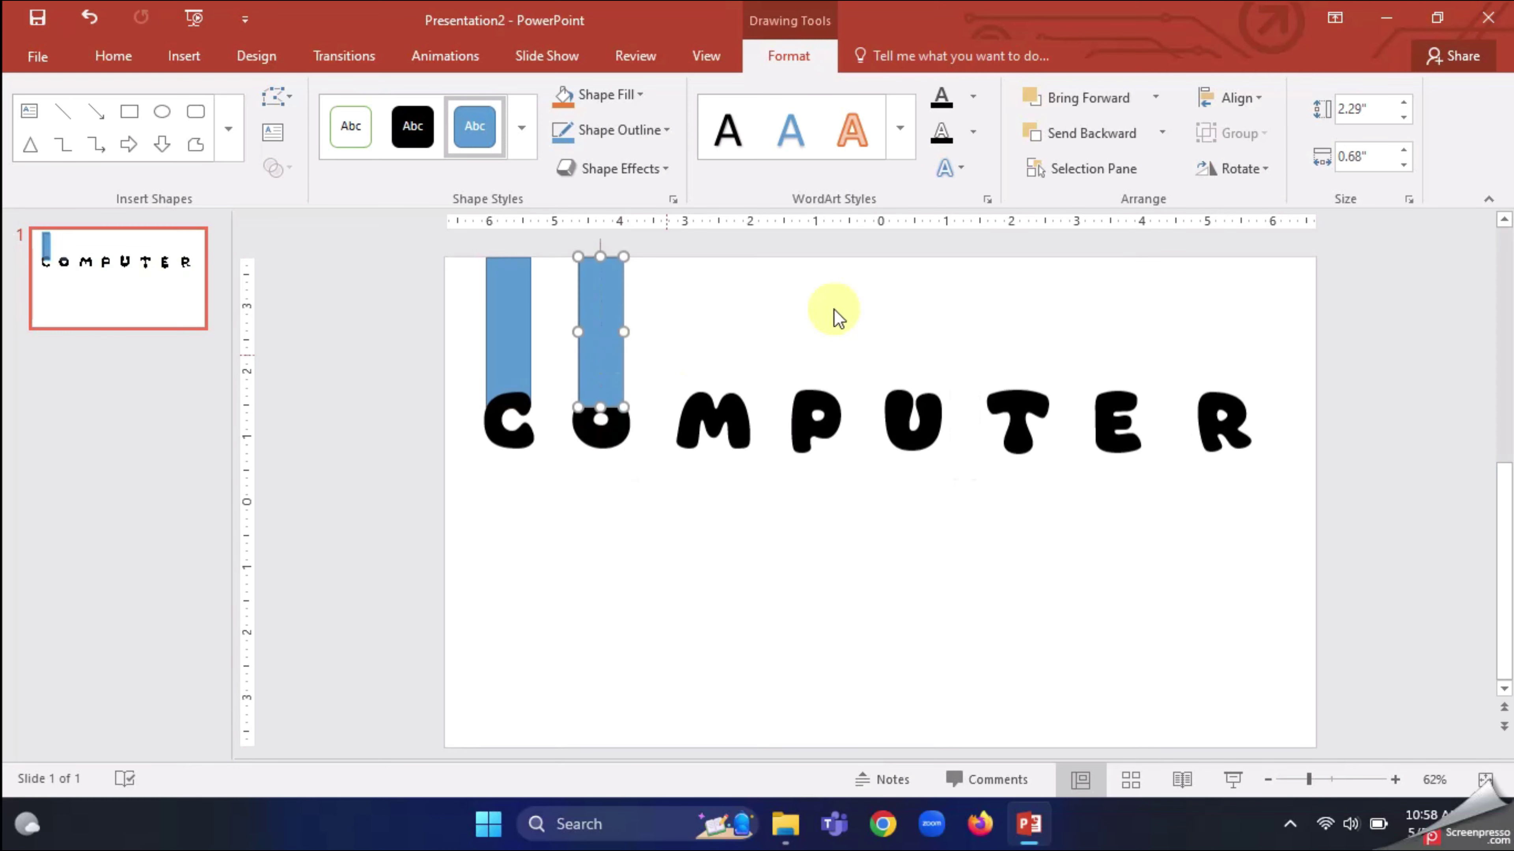
{"action": "left_click", "coordinate": [1034, 134]}
{"action": "left_click", "coordinate": [1034, 134]}
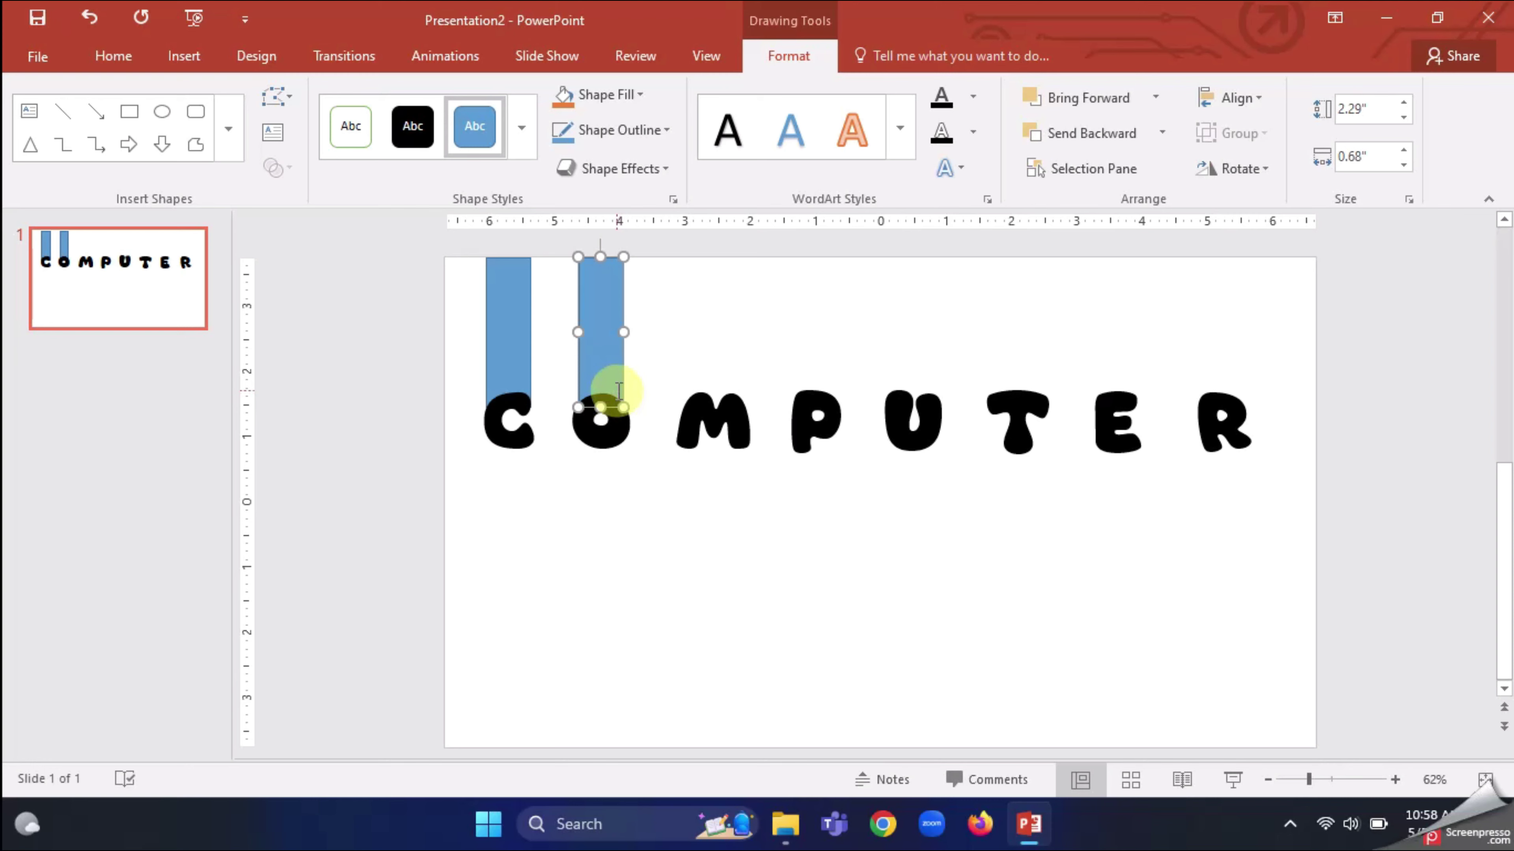
Step: Place further copies of the rectangle above the letters M, P, U, T, E and R
{"action": "key", "text": "ctrl+v"}
{"action": "left_click_drag", "start_coordinate": [628, 392], "coordinate": [828, 366]}
{"action": "key", "text": "ctrl+v"}
{"action": "left_click_drag", "start_coordinate": [816, 353], "coordinate": [913, 354]}
{"action": "left_click_drag", "start_coordinate": [929, 349], "coordinate": [1034, 349]}
{"action": "left_click_drag", "start_coordinate": [1020, 345], "coordinate": [1118, 341]}
{"action": "left_click_drag", "start_coordinate": [1120, 346], "coordinate": [1219, 364]}
Step: Send the rectangles above M, P, U, T, E and R behind their letters
{"action": "left_click", "coordinate": [1122, 358], "text": "ctrl"}
{"action": "left_click", "coordinate": [1018, 358], "text": "ctrl"}
{"action": "left_click", "coordinate": [915, 358], "text": "ctrl"}
{"action": "left_click", "coordinate": [828, 358], "text": "ctrl"}
{"action": "left_click", "coordinate": [719, 358], "text": "ctrl"}
{"action": "left_click", "coordinate": [1028, 134]}
{"action": "left_click", "coordinate": [1024, 626]}
Step: Raise the letter E on its rectangle, and lower the letter C with its rectangle still reaching the slide's top edge
{"action": "left_click", "coordinate": [1131, 352]}
{"action": "left_click_drag", "start_coordinate": [1163, 476], "coordinate": [1160, 442]}
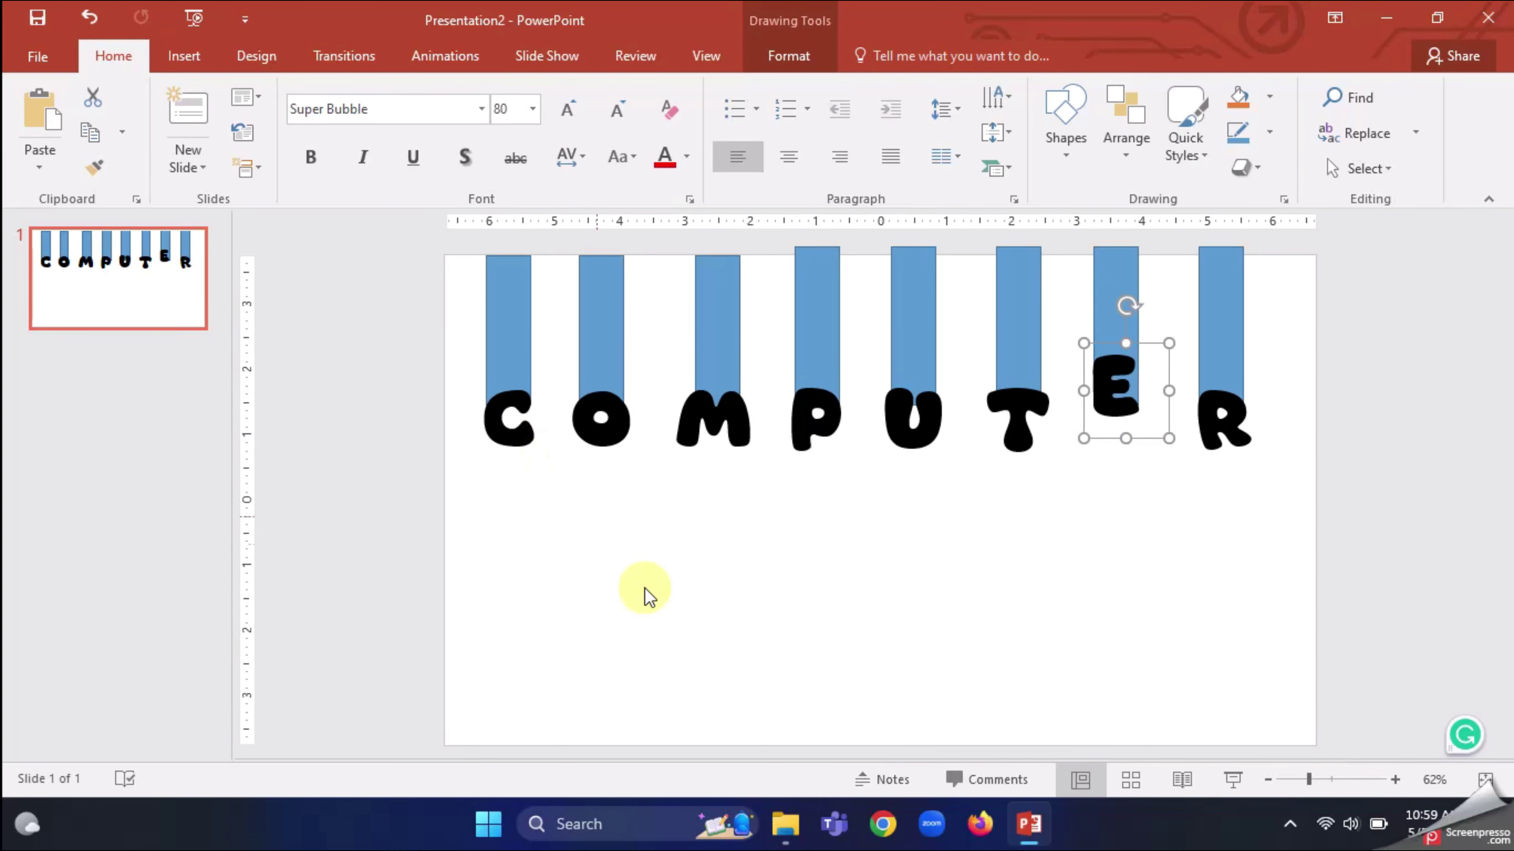
{"action": "left_click", "coordinate": [507, 397]}
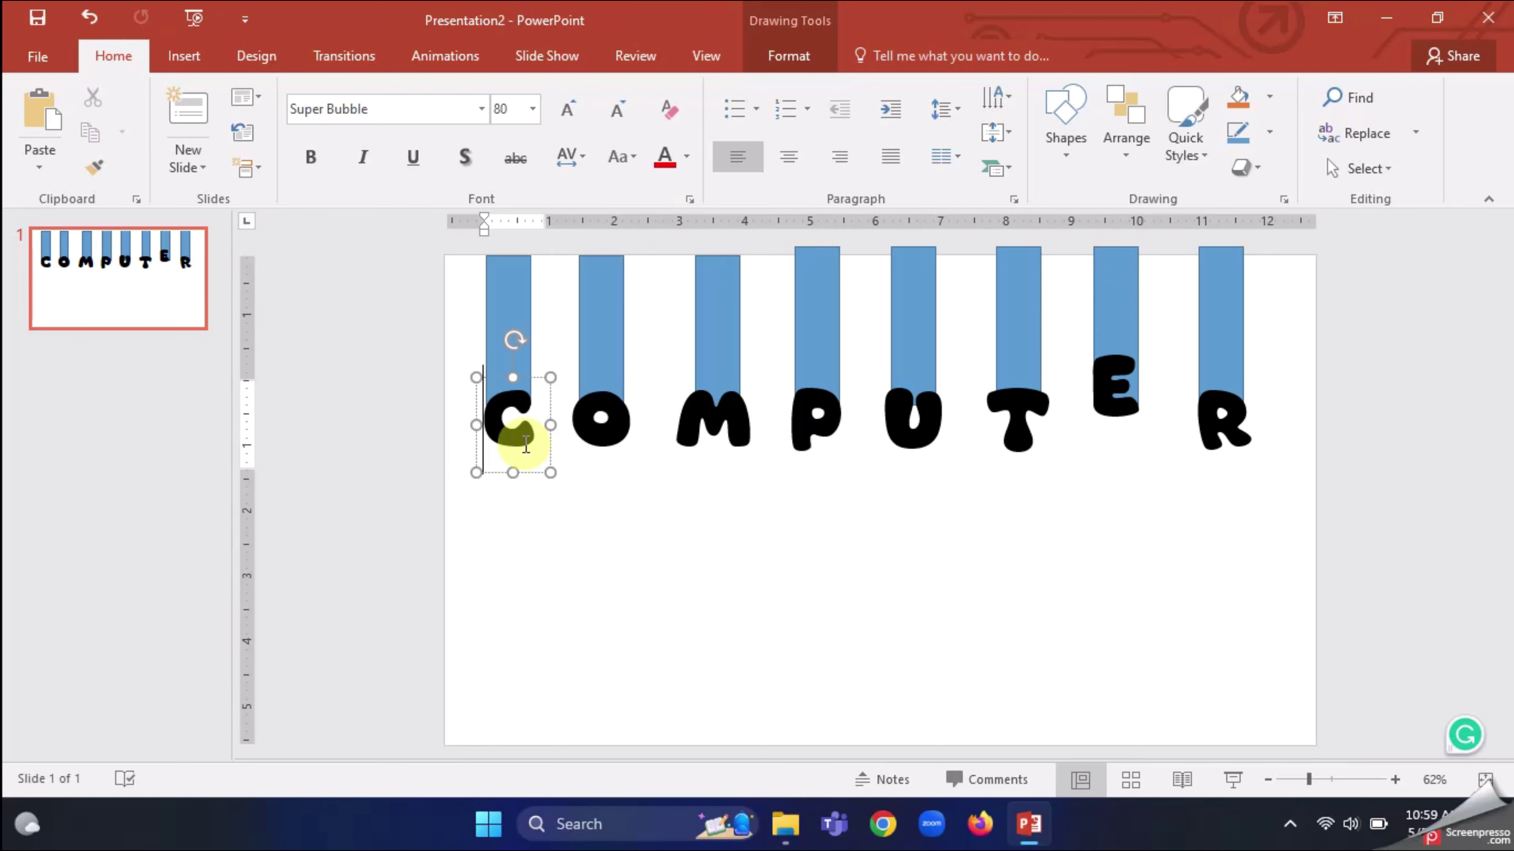
{"action": "left_click", "coordinate": [530, 378]}
{"action": "left_click_drag", "start_coordinate": [529, 379], "coordinate": [530, 358]}
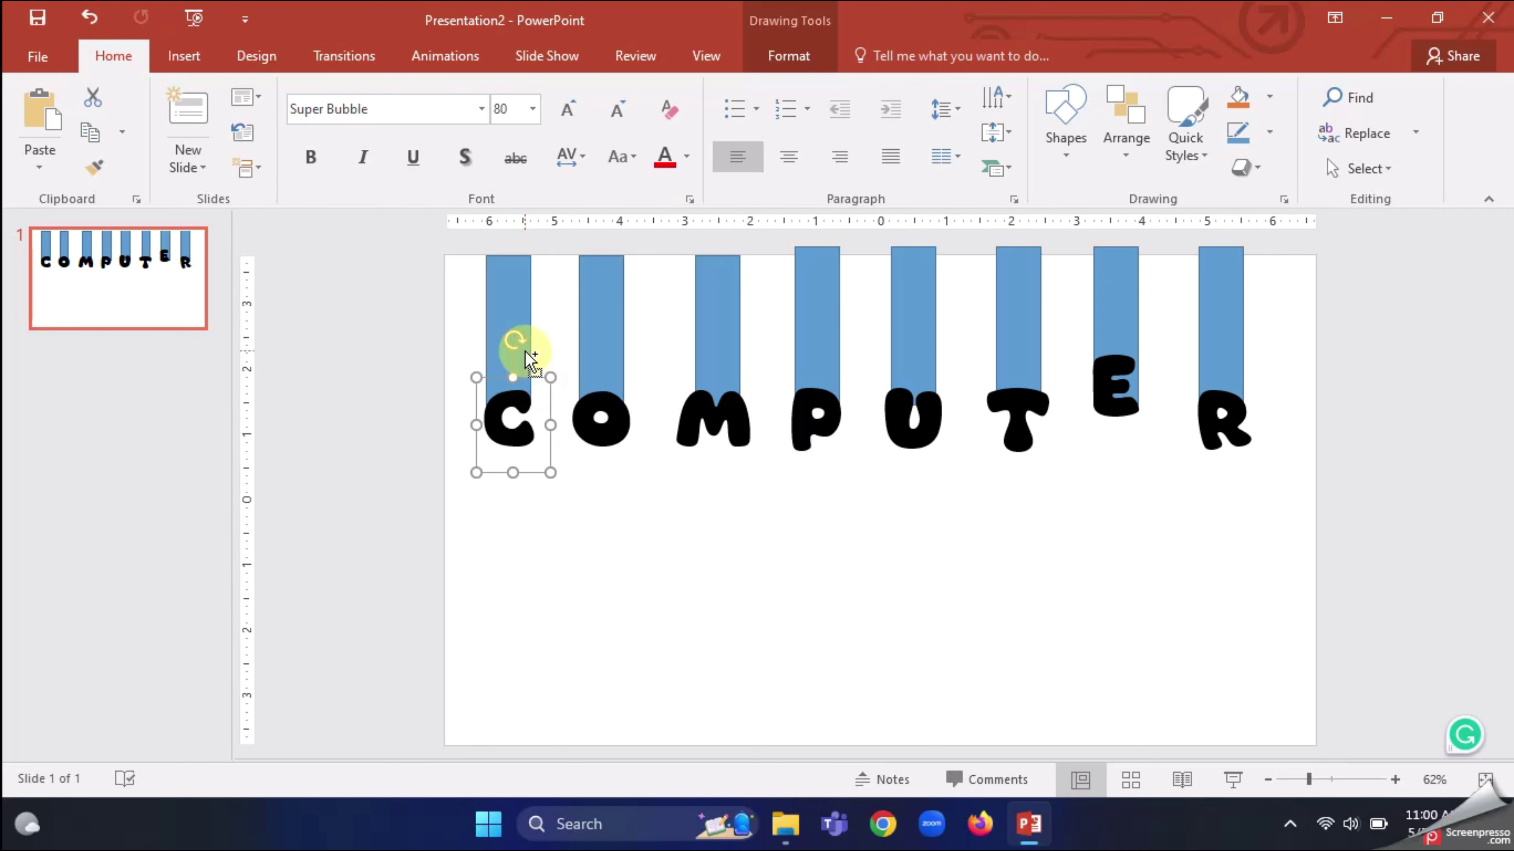
{"action": "left_click", "coordinate": [525, 351], "text": "ctrl"}
{"action": "left_click_drag", "start_coordinate": [518, 302], "coordinate": [507, 247]}
Step: Move the letter O and its rectangle up together so the O hangs higher than its neighbours
{"action": "left_click", "coordinate": [599, 340]}
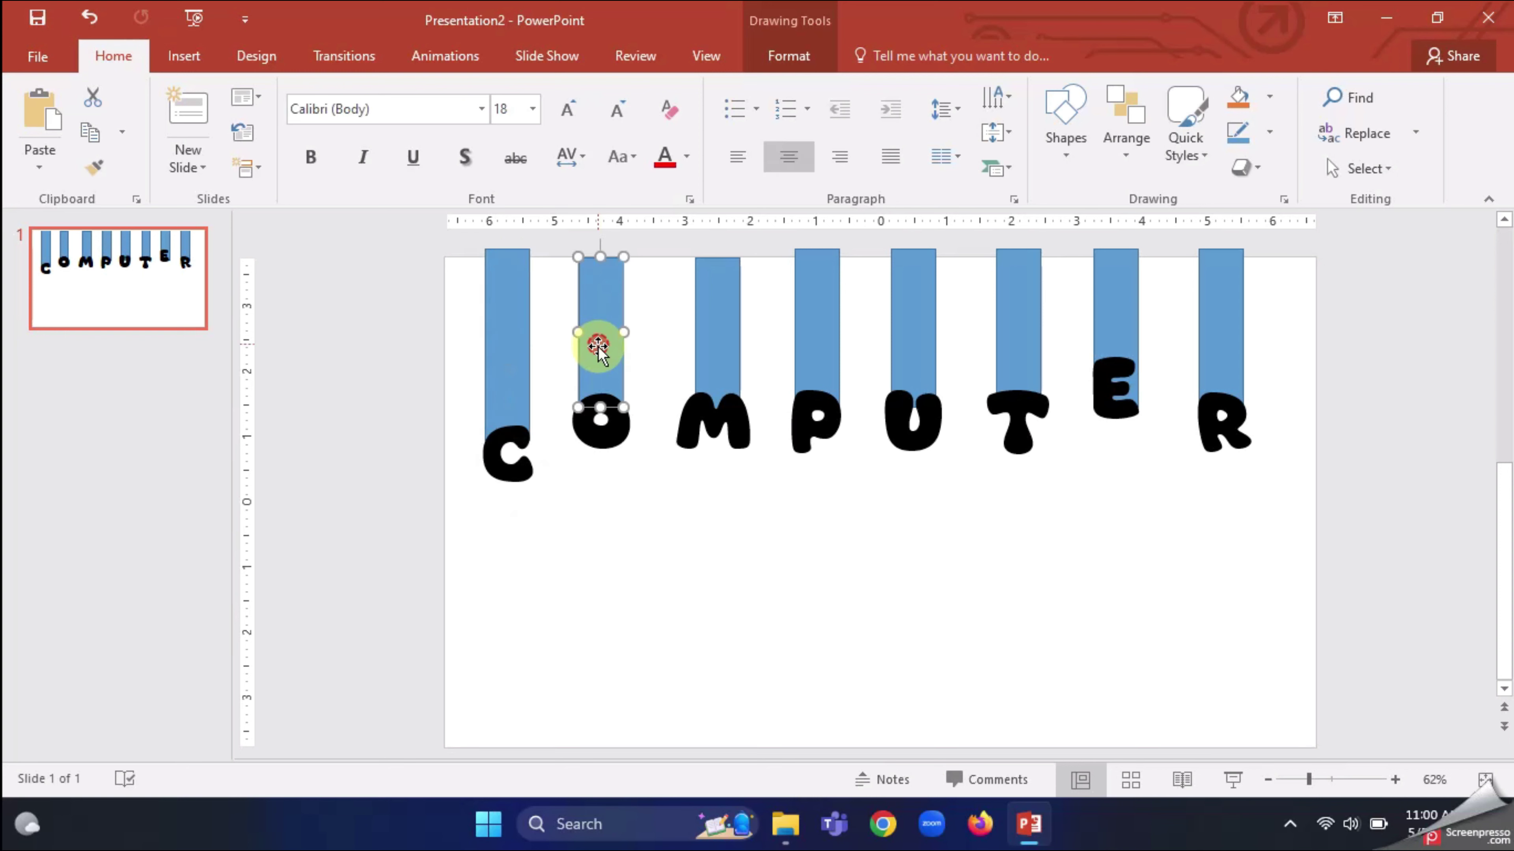
{"action": "left_click", "coordinate": [625, 444]}
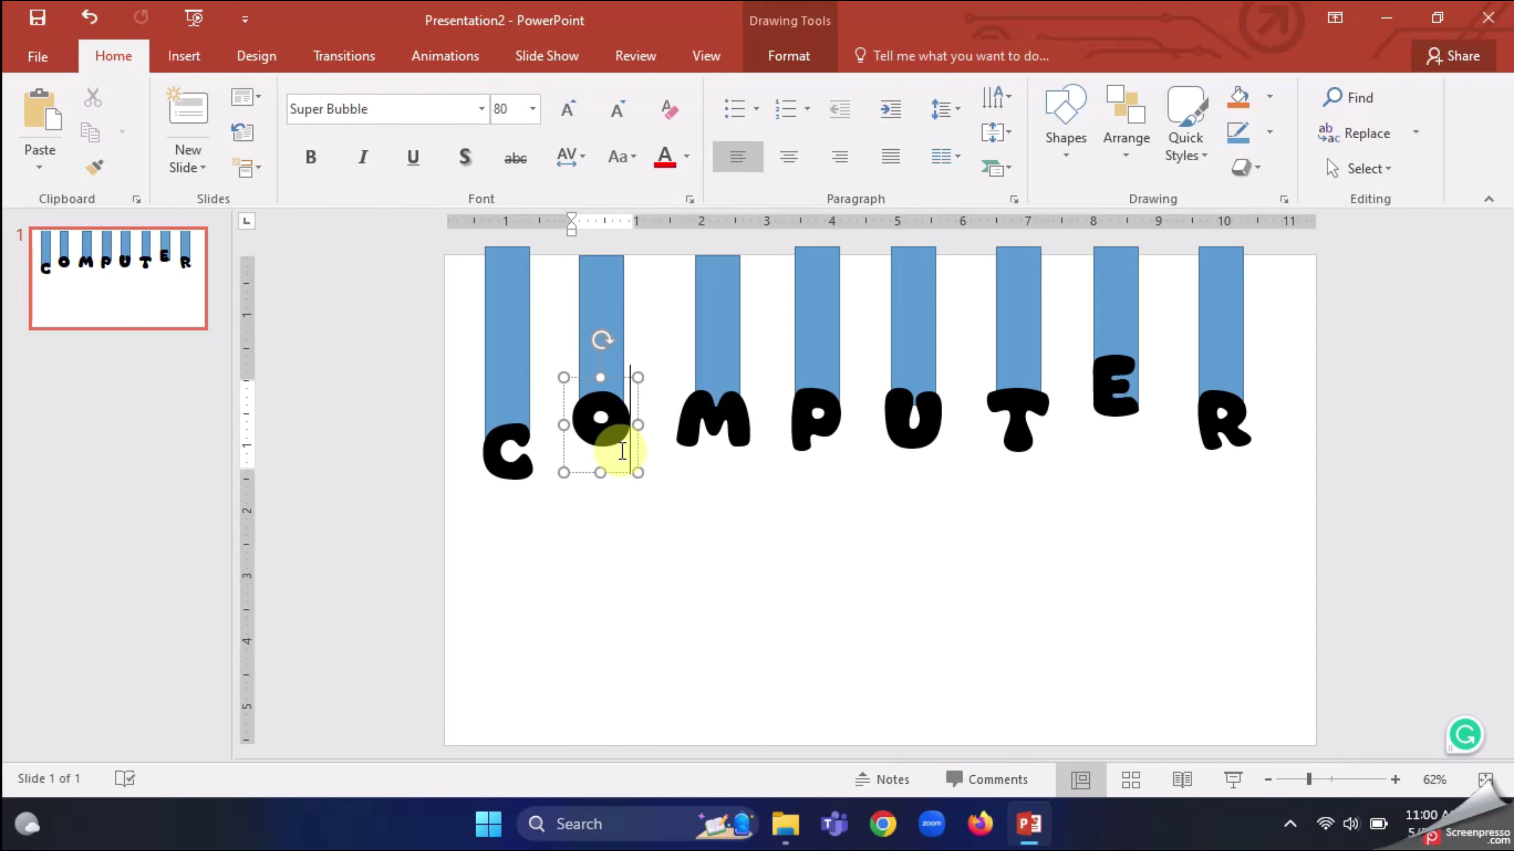
{"action": "left_click", "coordinate": [597, 298], "text": "shift"}
{"action": "left_click_drag", "start_coordinate": [597, 295], "coordinate": [596, 269]}
Step: Lower the letter M with its rectangle, and stretch the rectangle up past the slide's top edge
{"action": "left_click", "coordinate": [747, 452]}
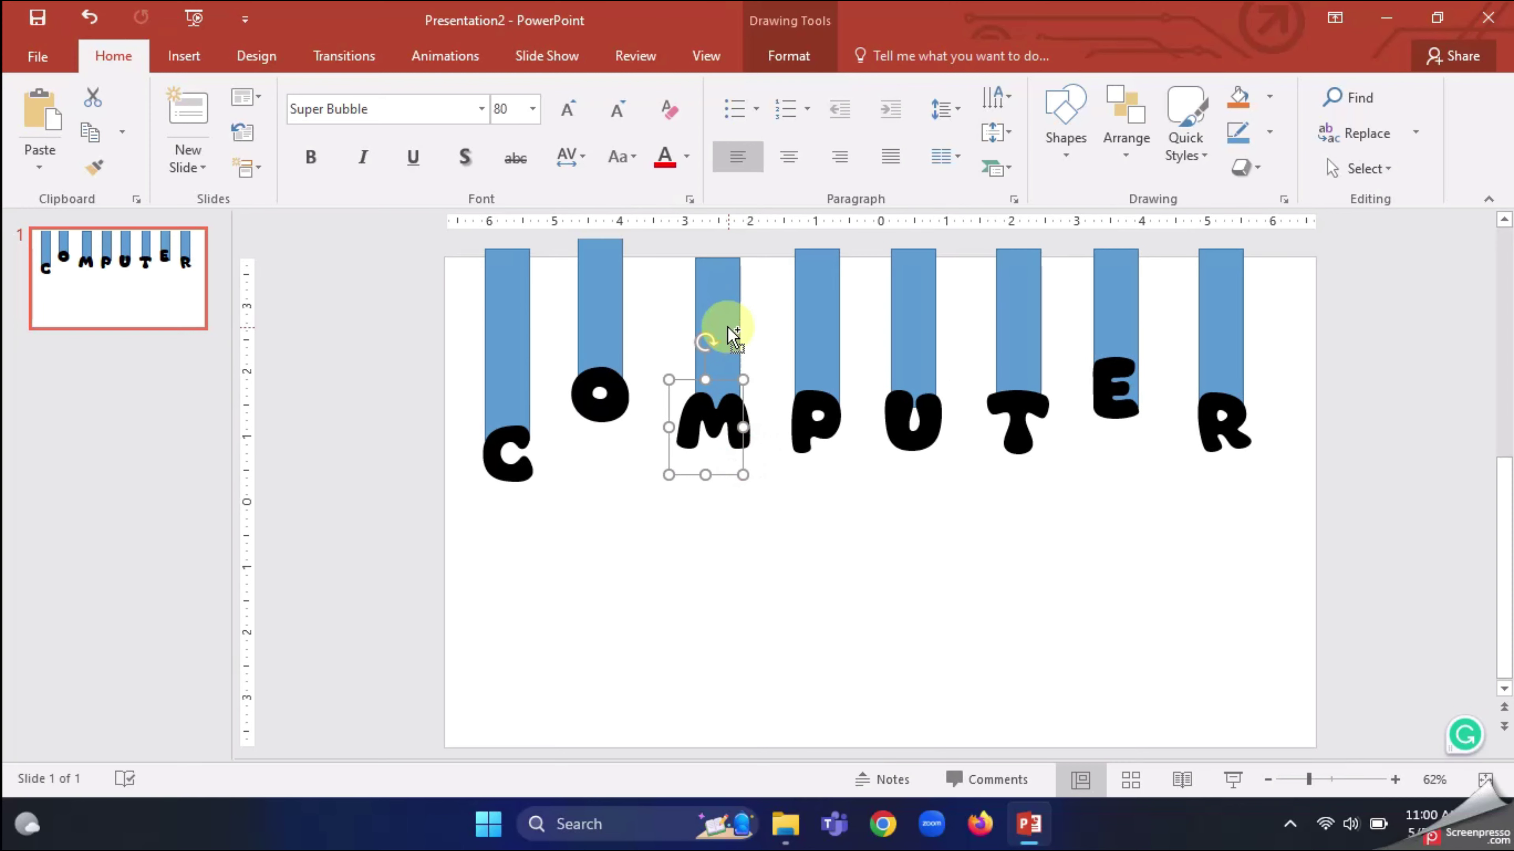
{"action": "left_click_drag", "start_coordinate": [718, 334], "coordinate": [718, 379]}
{"action": "left_click_drag", "start_coordinate": [717, 300], "coordinate": [717, 230]}
Step: Lower the letter U slightly with its rectangle, and extend the rectangle's upper end above the slide's top edge
{"action": "left_click", "coordinate": [826, 456]}
{"action": "left_click", "coordinate": [923, 462]}
{"action": "left_click", "coordinate": [916, 319], "text": "shift"}
{"action": "left_click_drag", "start_coordinate": [916, 319], "coordinate": [922, 344]}
{"action": "left_click_drag", "start_coordinate": [920, 290], "coordinate": [920, 239]}
Step: Lower the letter E with its rectangle so the E hangs lowest, with the rectangle still reaching past the slide's top edge
{"action": "left_click", "coordinate": [1137, 409]}
{"action": "left_click", "coordinate": [1132, 307], "text": "shift"}
{"action": "left_click_drag", "start_coordinate": [1132, 307], "coordinate": [1121, 257]}
{"action": "left_click", "coordinate": [1247, 462]}
{"action": "left_click", "coordinate": [1014, 737]}
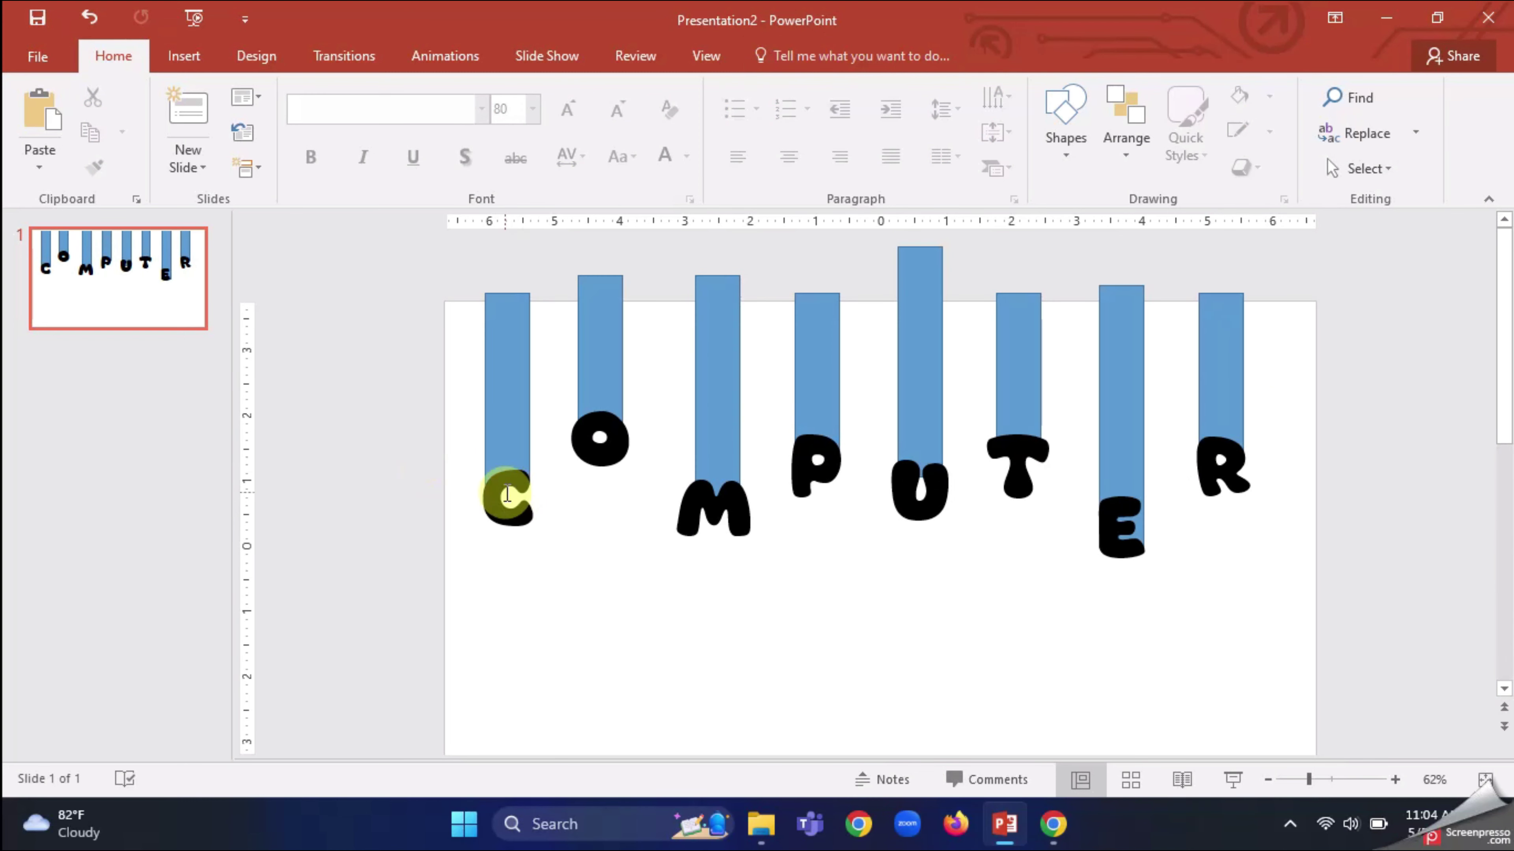
Step: Colour the letter C with the pink from the recent colours
{"action": "left_click", "coordinate": [507, 495]}
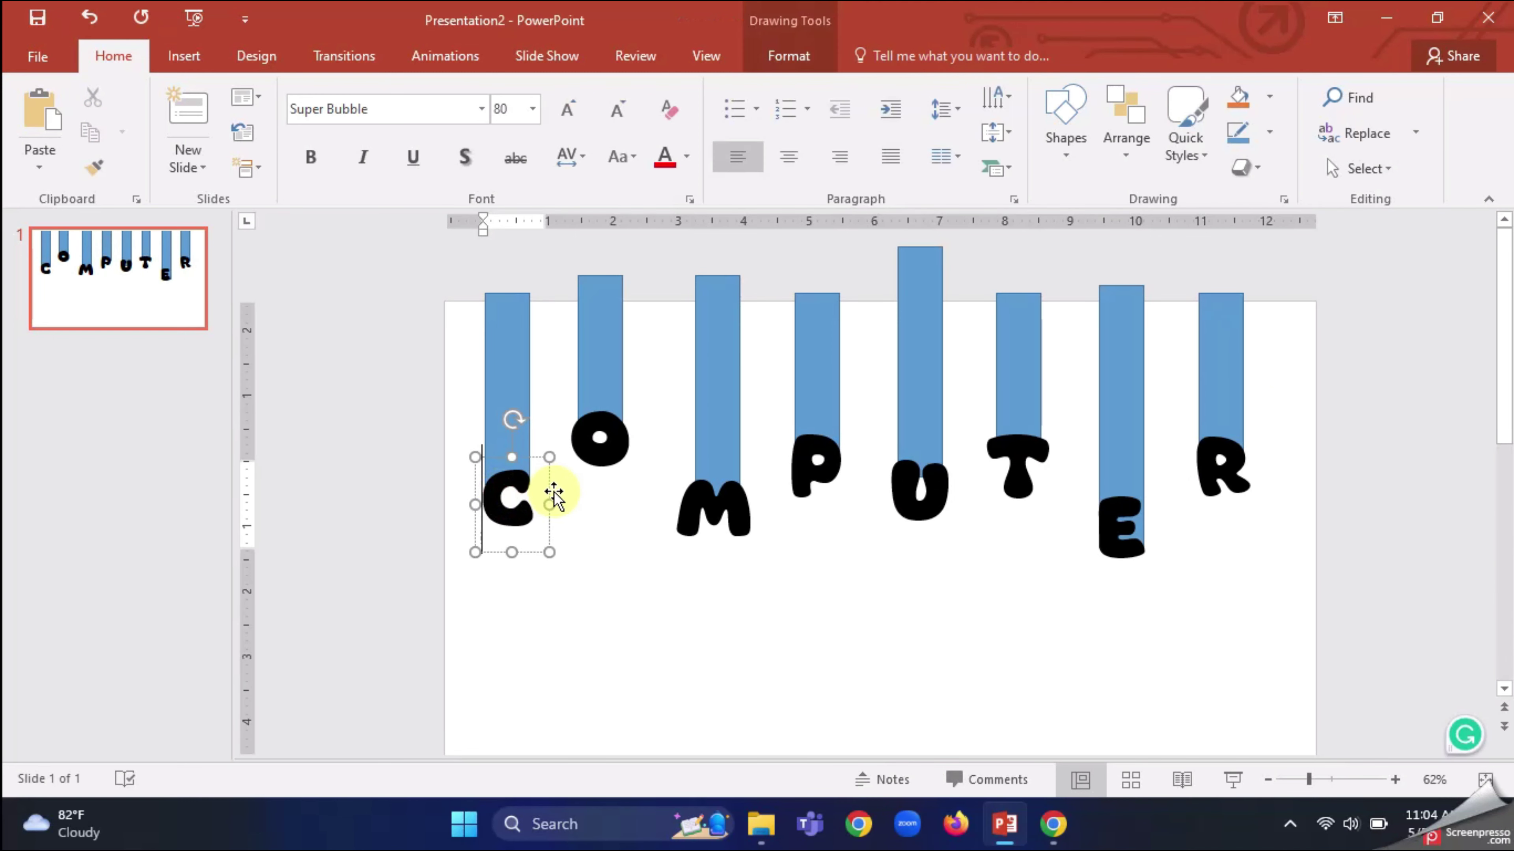
{"action": "left_click", "coordinate": [523, 405], "text": "shift"}
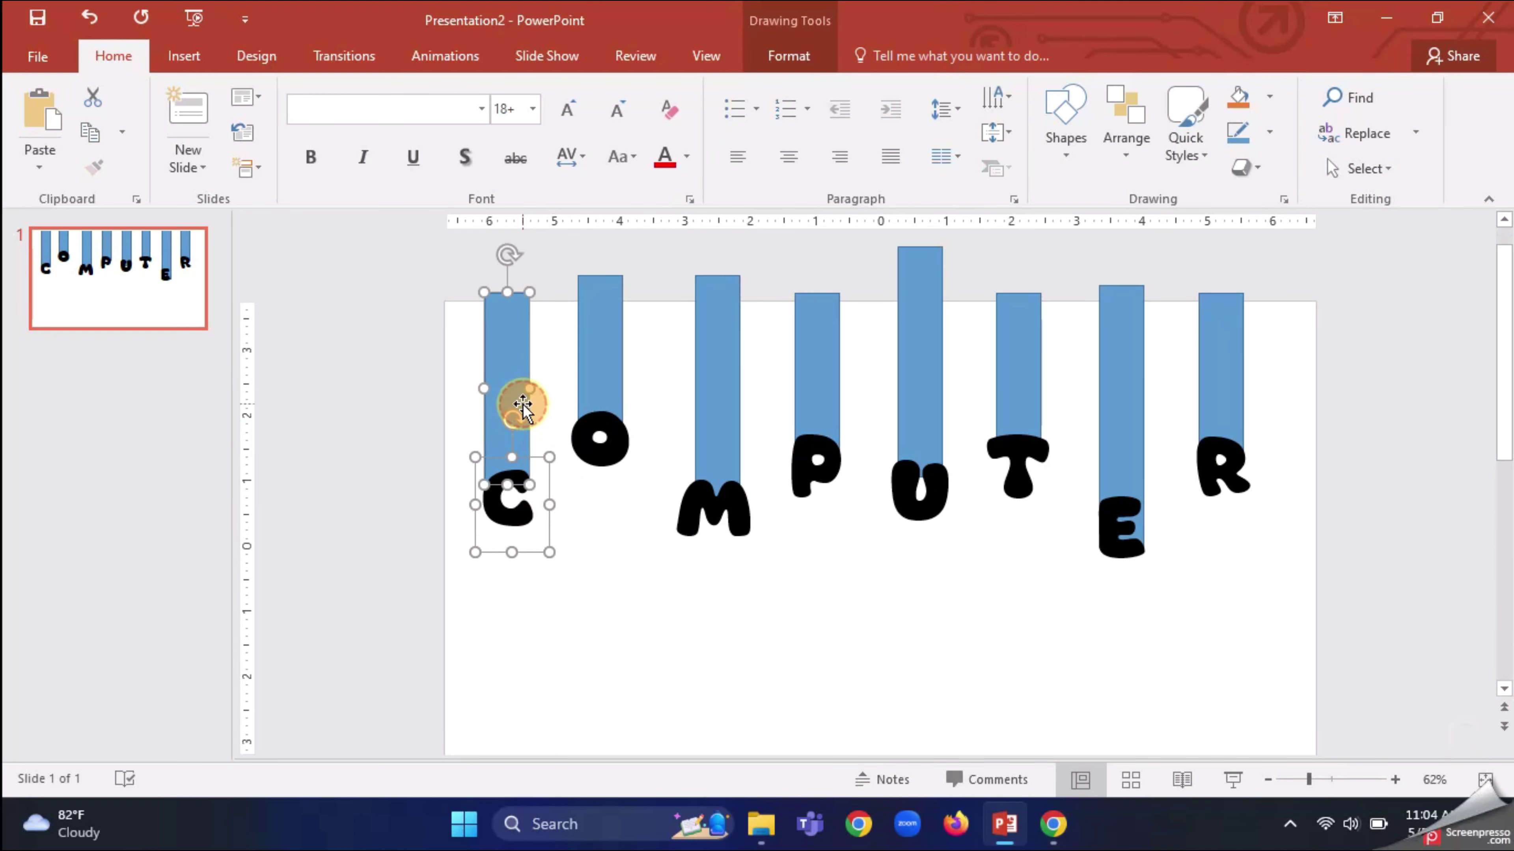
{"action": "left_click", "coordinate": [507, 339], "text": "shift"}
{"action": "left_click", "coordinate": [687, 160]}
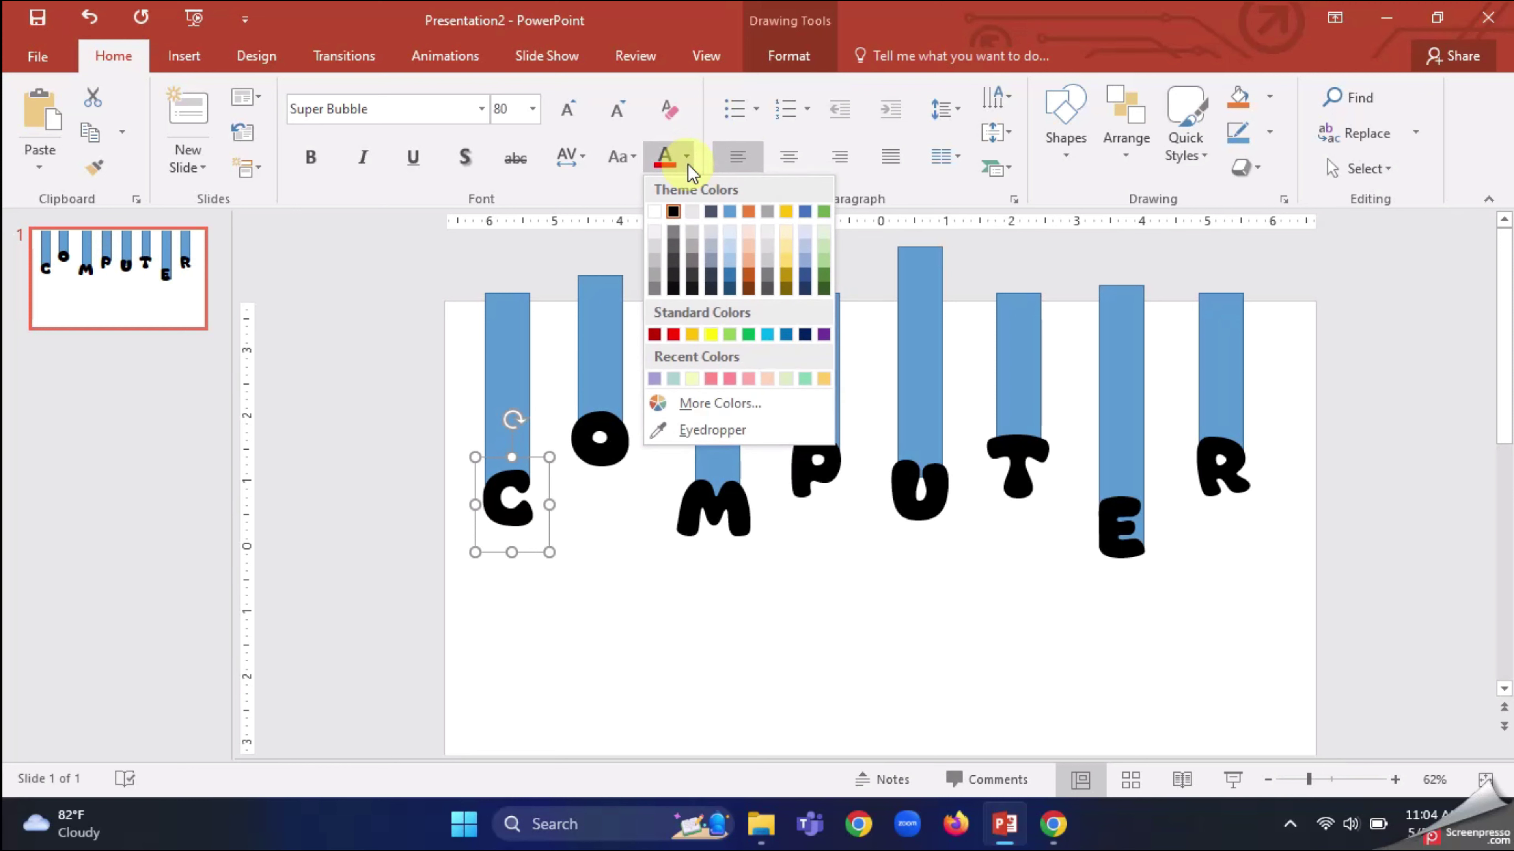
{"action": "left_click", "coordinate": [710, 379]}
Step: Fill the rectangle above C with the matching pink and remove its outline
{"action": "left_click", "coordinate": [508, 387]}
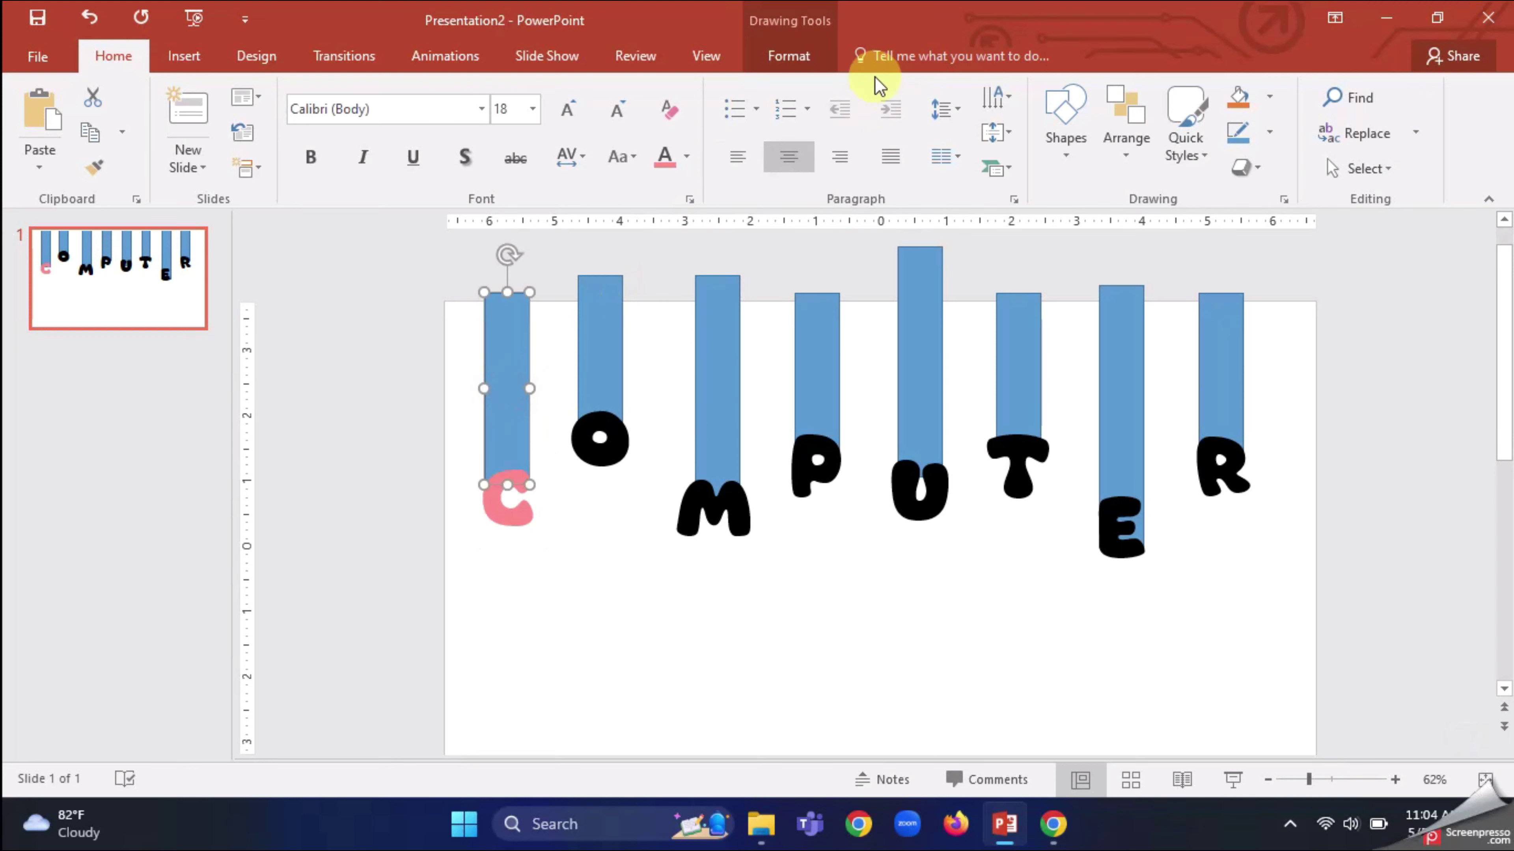
{"action": "left_click", "coordinate": [788, 55]}
{"action": "left_click", "coordinate": [608, 94]}
{"action": "left_click", "coordinate": [559, 316]}
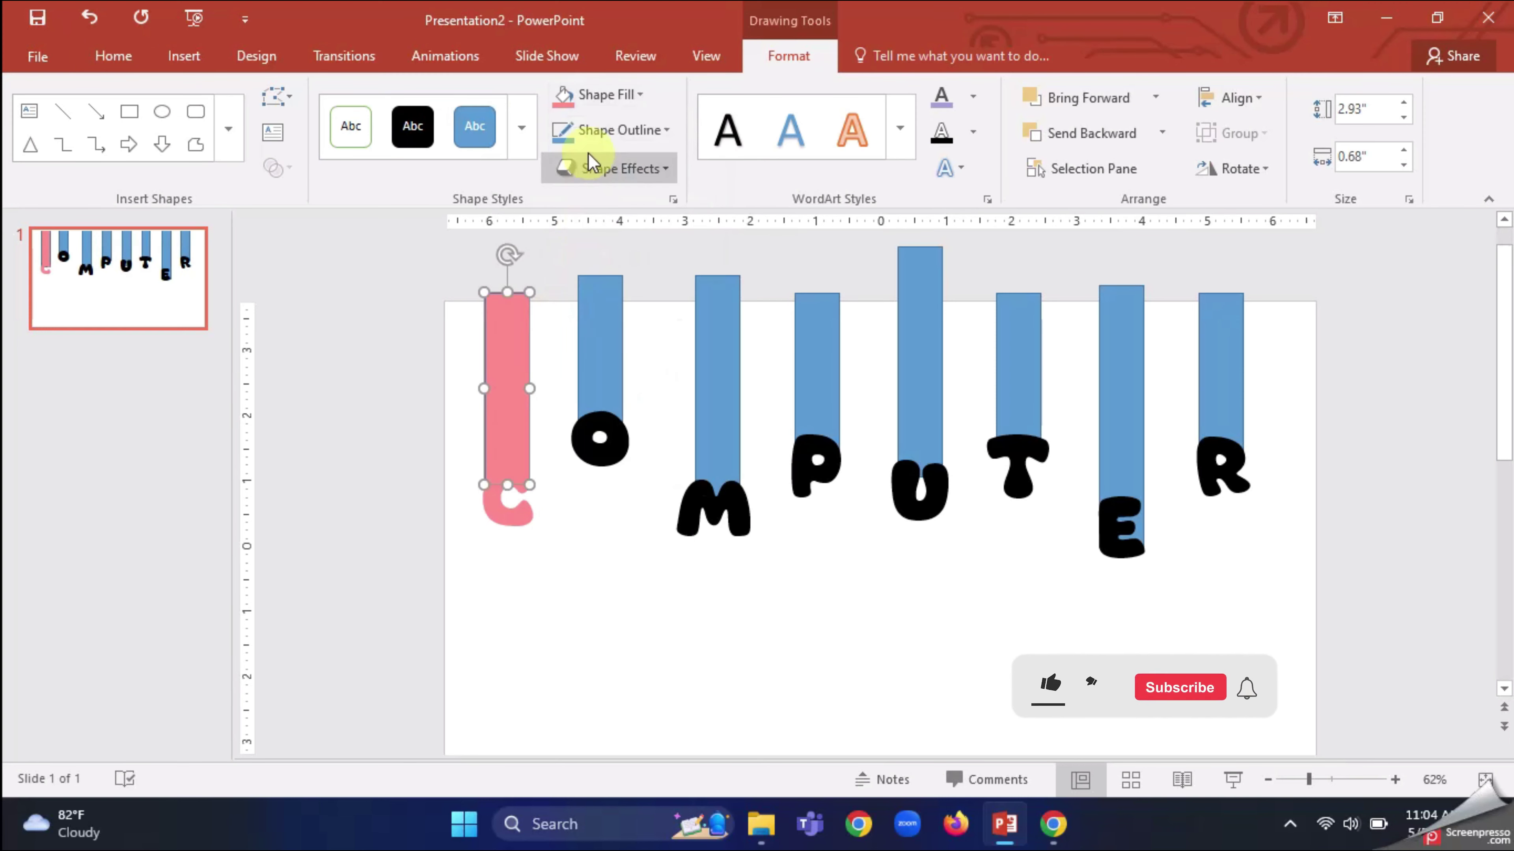
{"action": "left_click", "coordinate": [614, 129]}
{"action": "left_click", "coordinate": [602, 377]}
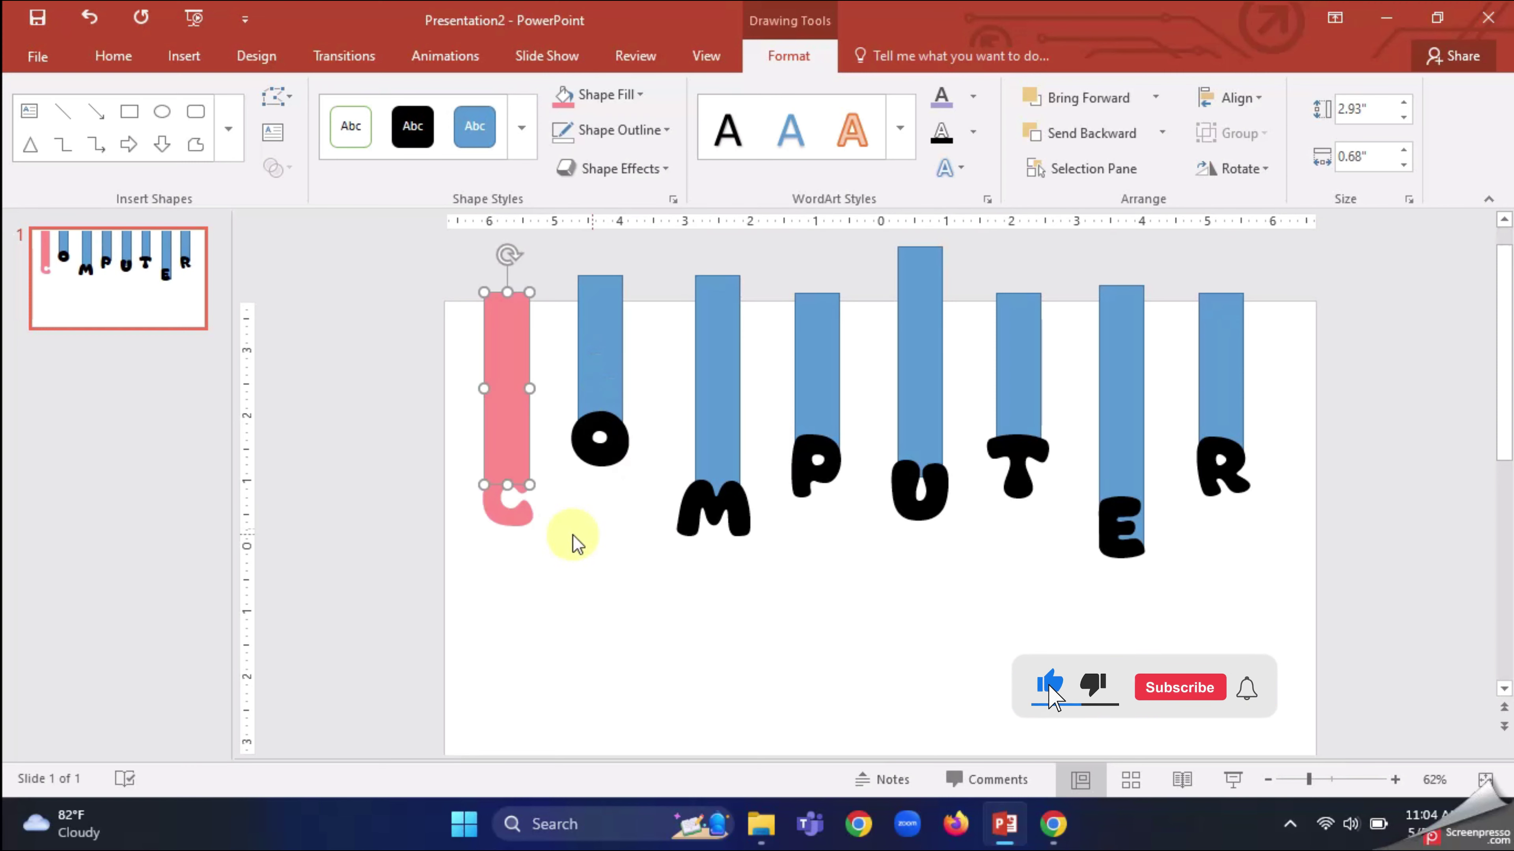
{"action": "left_click", "coordinate": [523, 507]}
{"action": "left_click", "coordinate": [631, 572]}
Step: Colour the letter O and its rectangle in the same lavender
{"action": "left_click", "coordinate": [614, 388]}
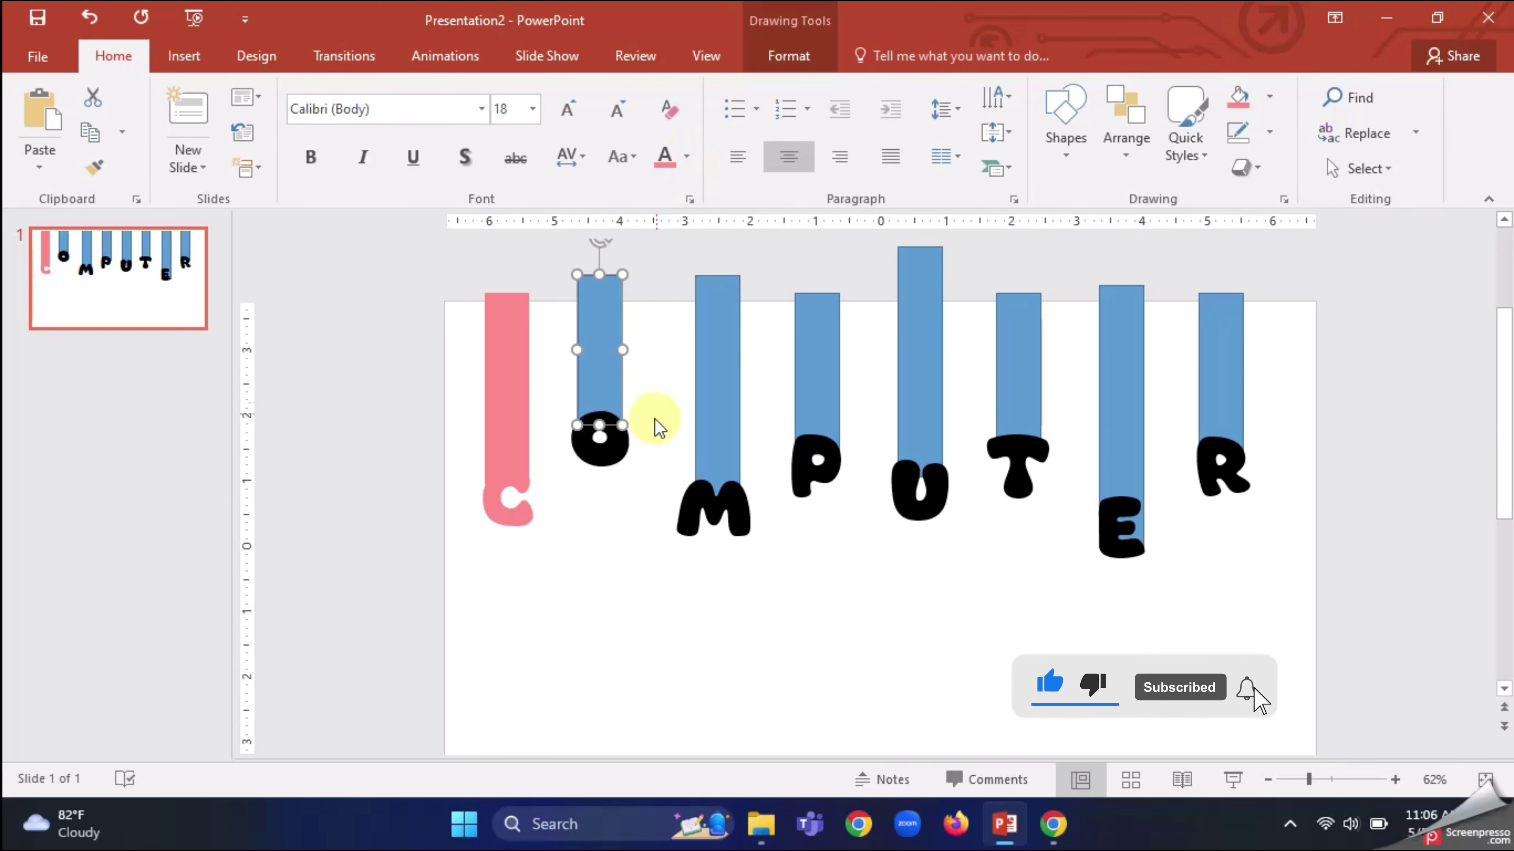
{"action": "left_click", "coordinate": [599, 456]}
{"action": "left_click", "coordinate": [687, 157]}
{"action": "left_click", "coordinate": [678, 380]}
{"action": "left_click", "coordinate": [602, 369]}
{"action": "left_click", "coordinate": [788, 55]}
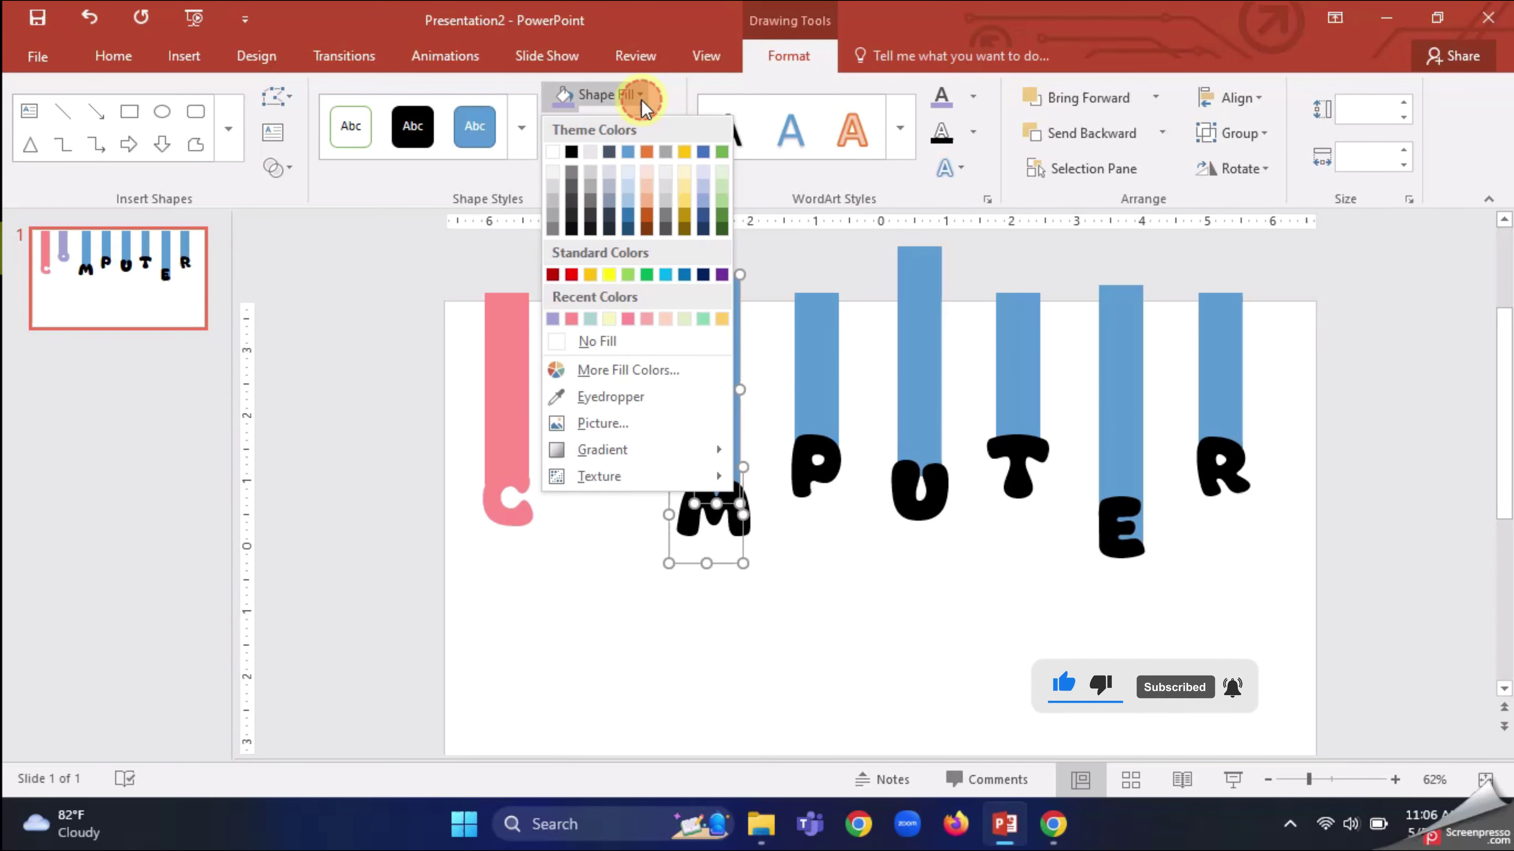
Step: Colour the remaining letters with their rectangles in matching shades: M teal, P orange-yellow, U light green, T peach, E pale yellow and R purple
{"action": "left_click", "coordinate": [561, 320]}
{"action": "left_click", "coordinate": [851, 483]}
{"action": "left_click", "coordinate": [973, 95]}
{"action": "left_click", "coordinate": [1080, 319]}
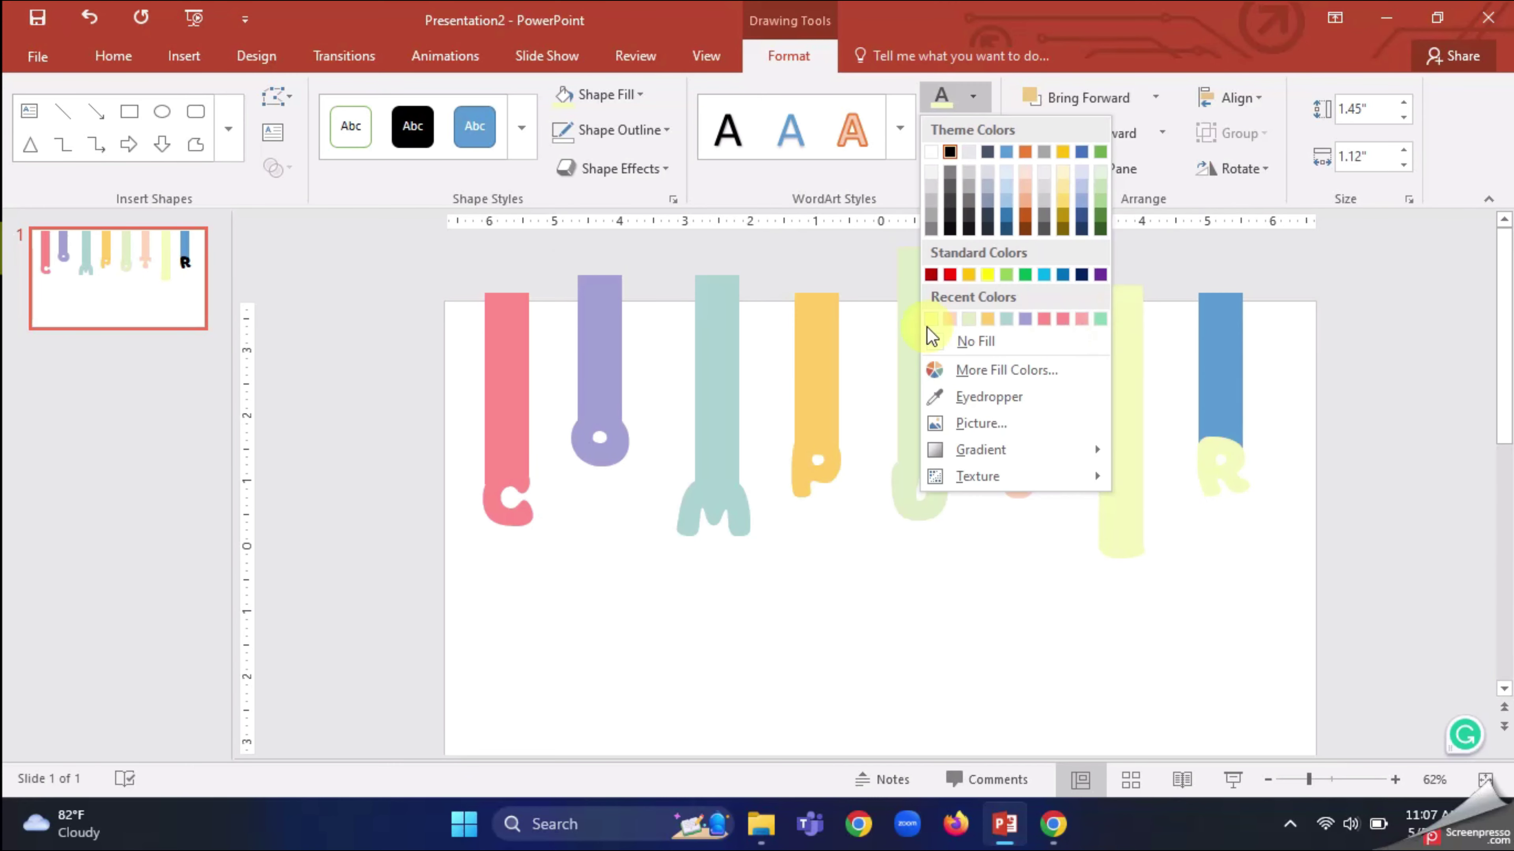
Step: Select all eight letters of COMPUTER together, leaving their rectangles unselected
{"action": "left_click", "coordinate": [1137, 549], "text": "shift"}
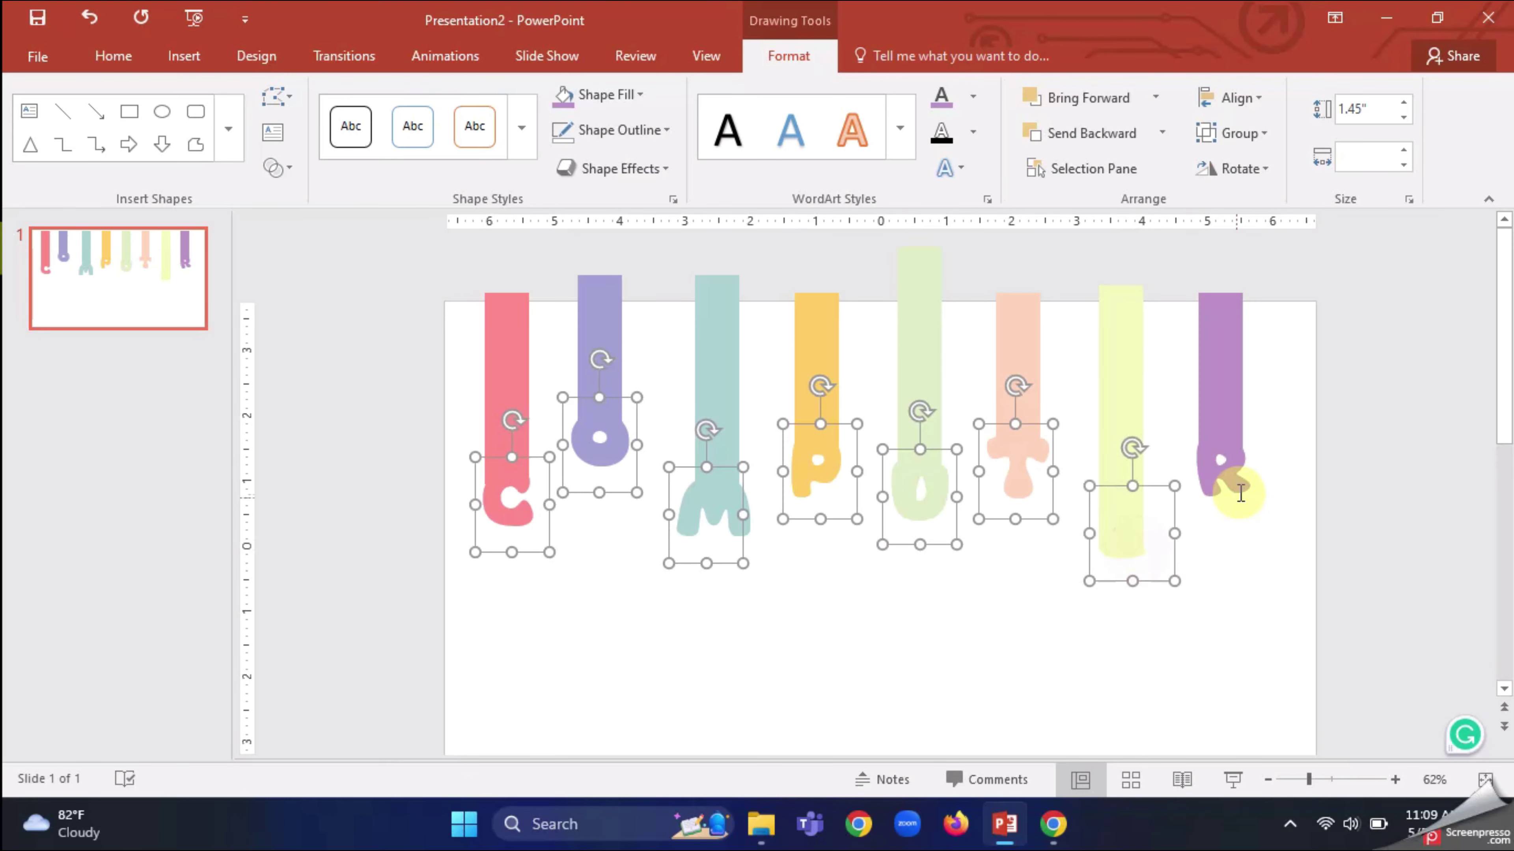
{"action": "left_click", "coordinate": [1232, 482], "text": "shift"}
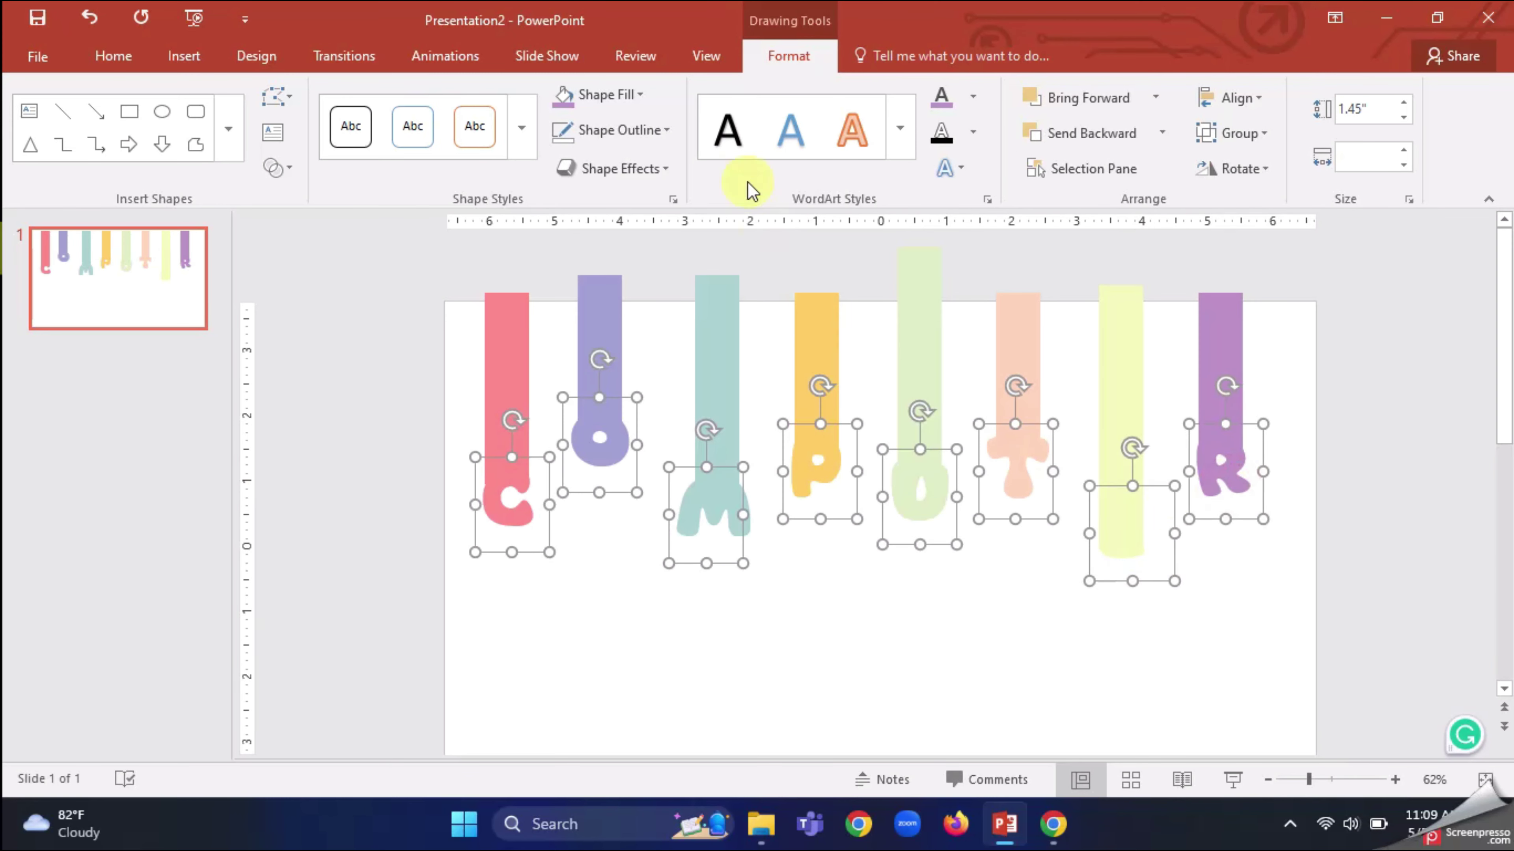